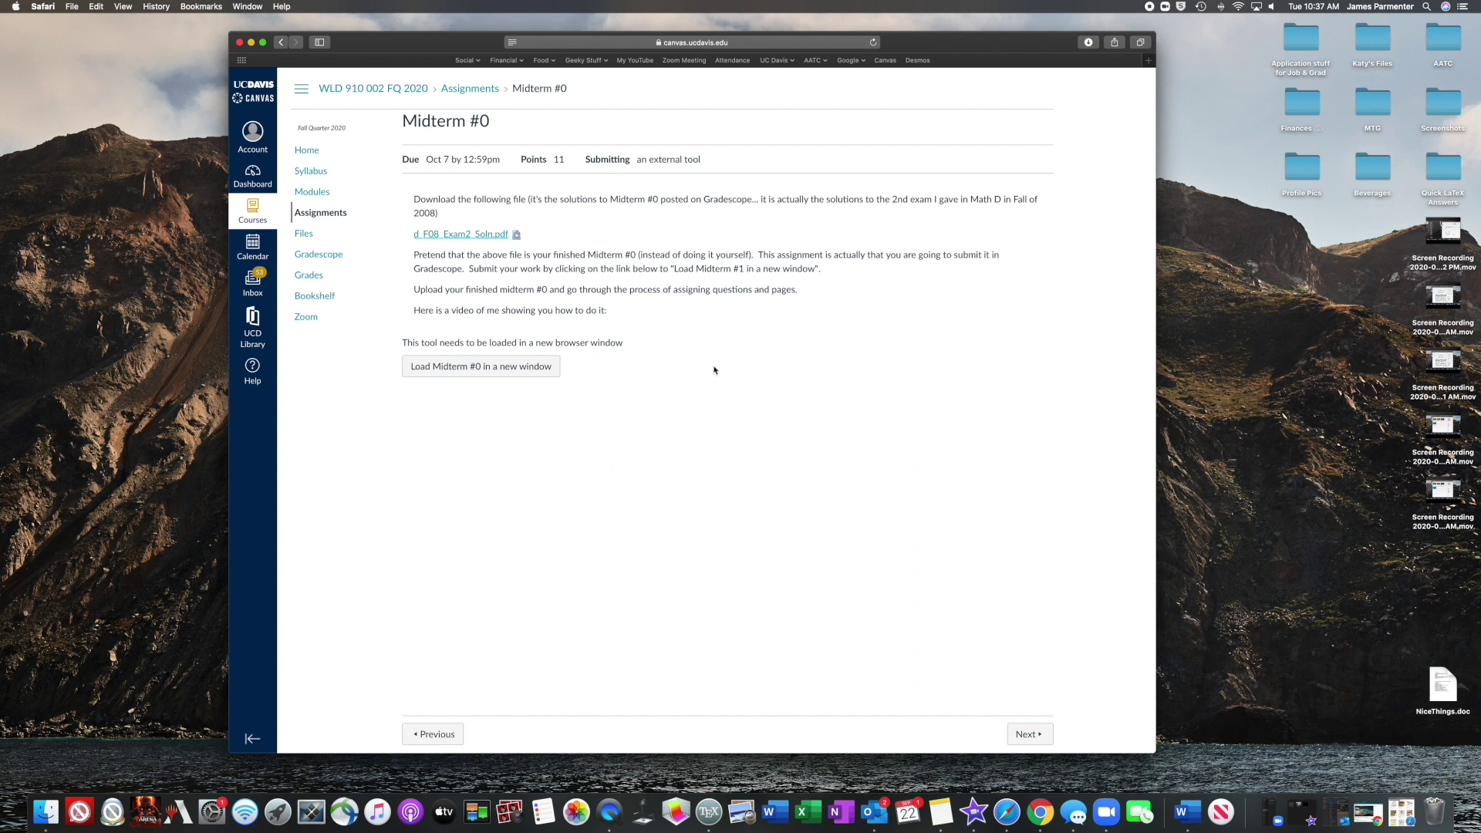
Upload d_F08_Exam2_Soln.pdf as the single-PDF submission for Midterm #0
left_click(470, 369)
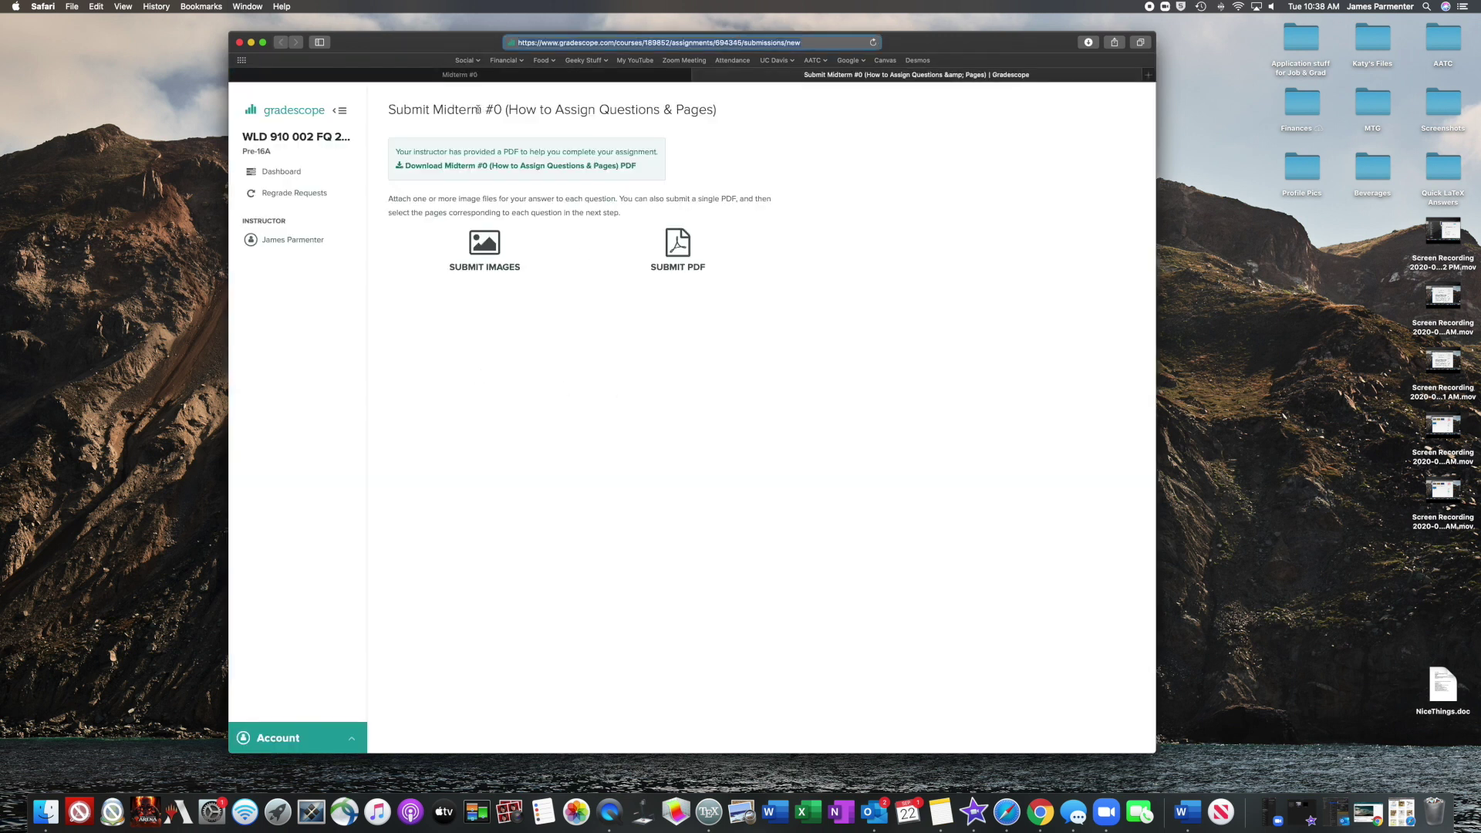
left_click(678, 246)
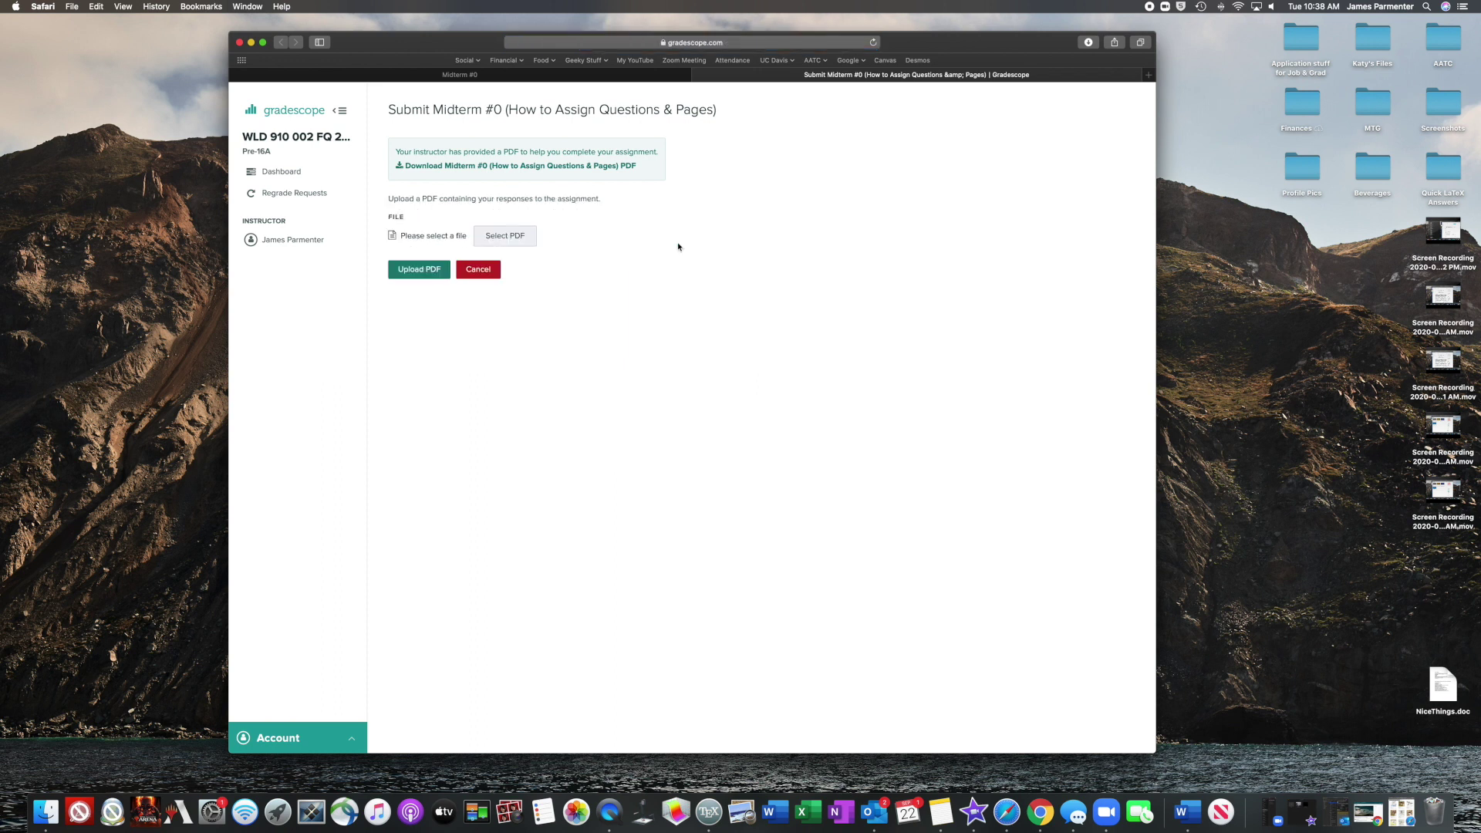
left_click(533, 243)
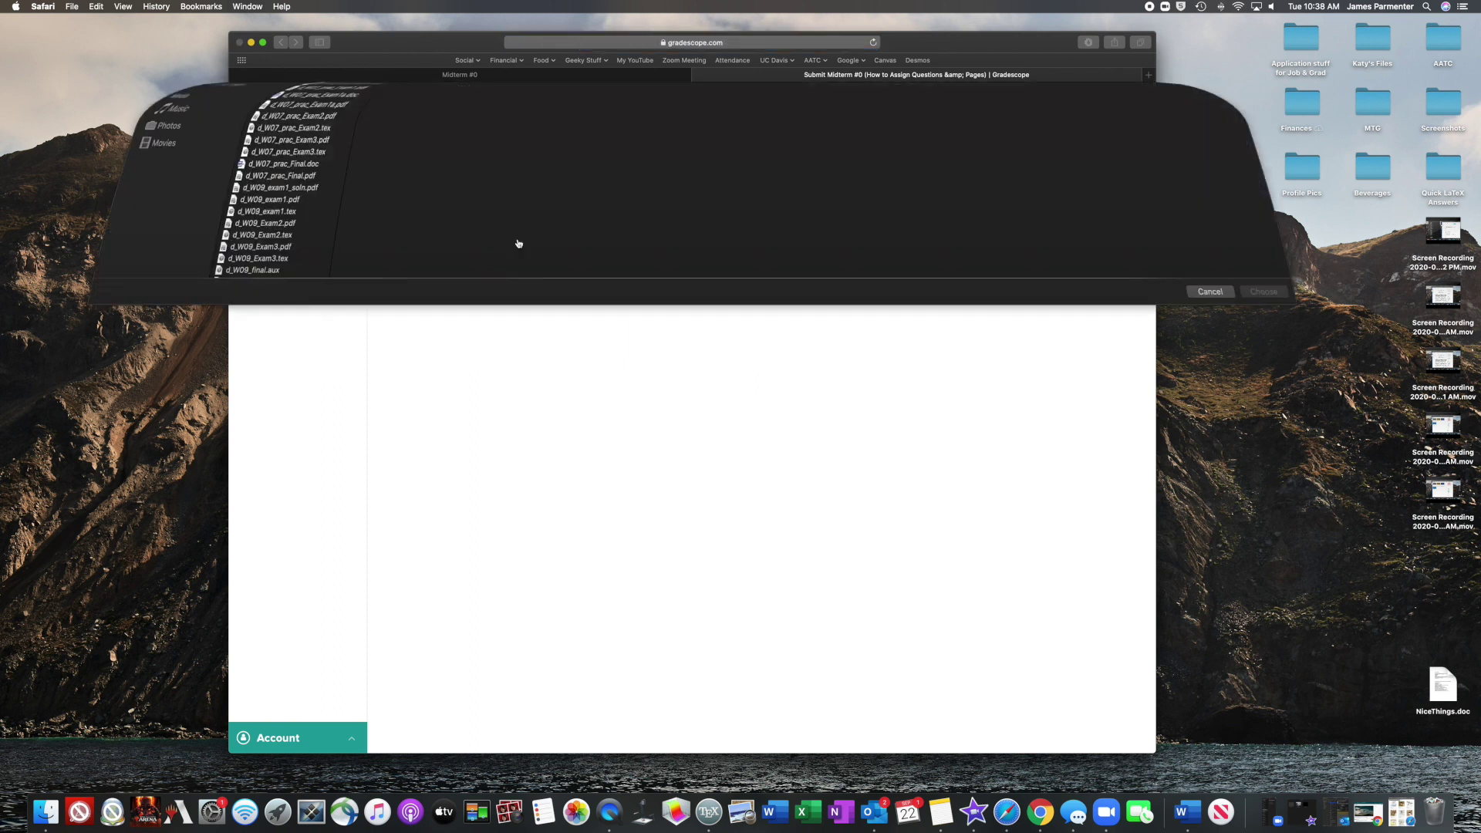
scroll(270, 216, "up", 2)
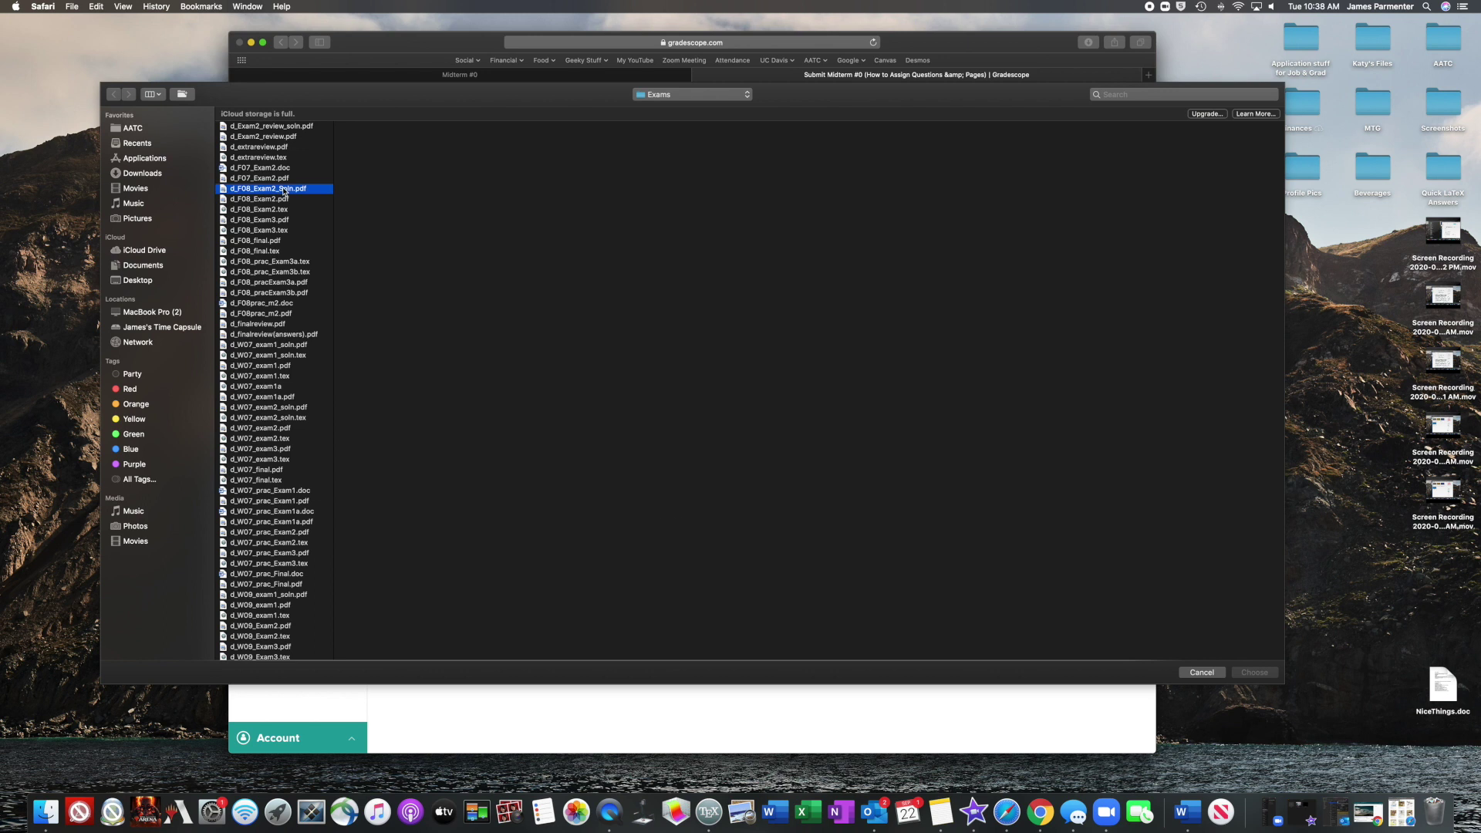
left_click(284, 190)
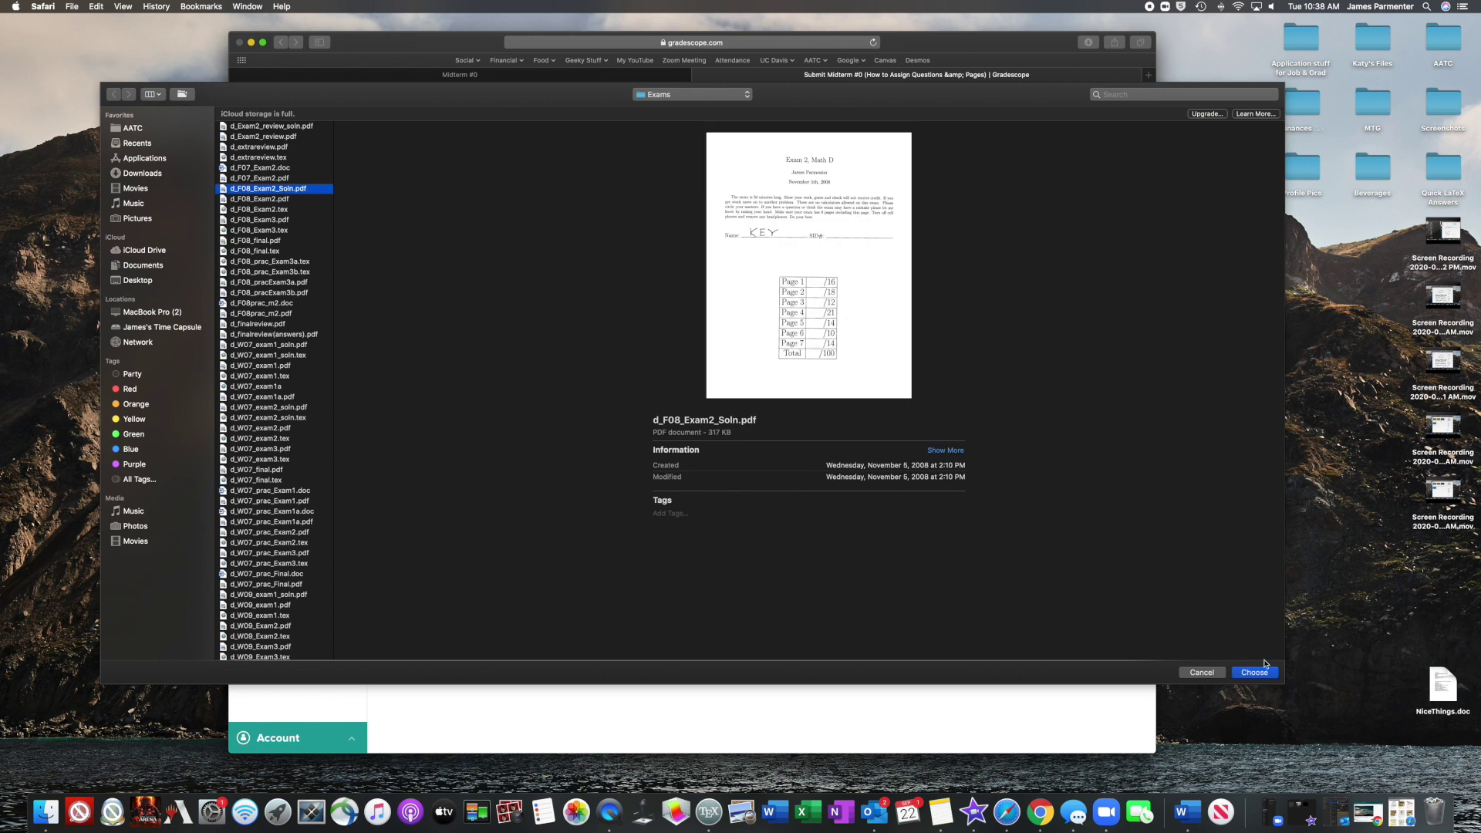
left_click(1247, 679)
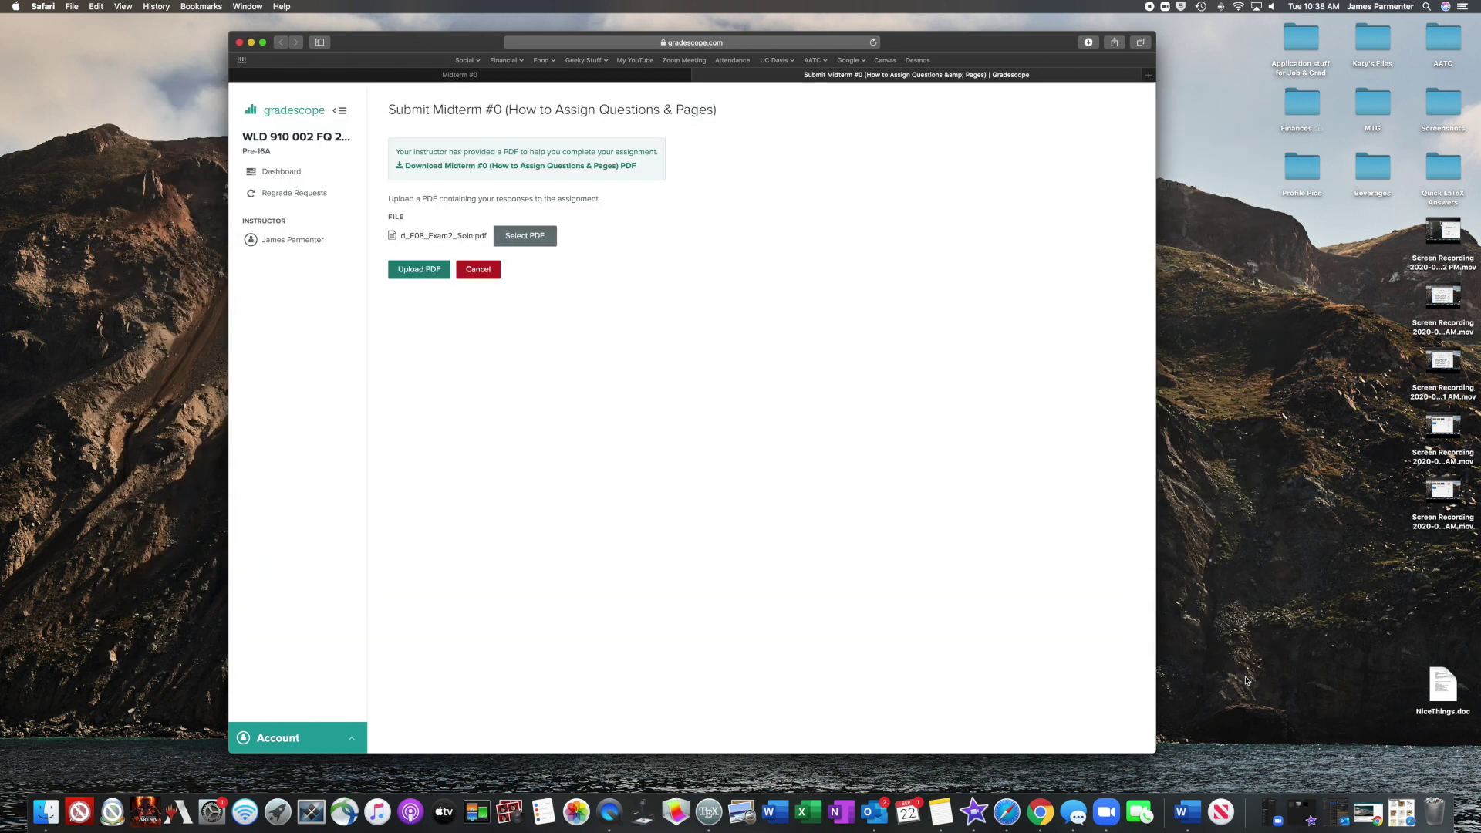
left_click(418, 274)
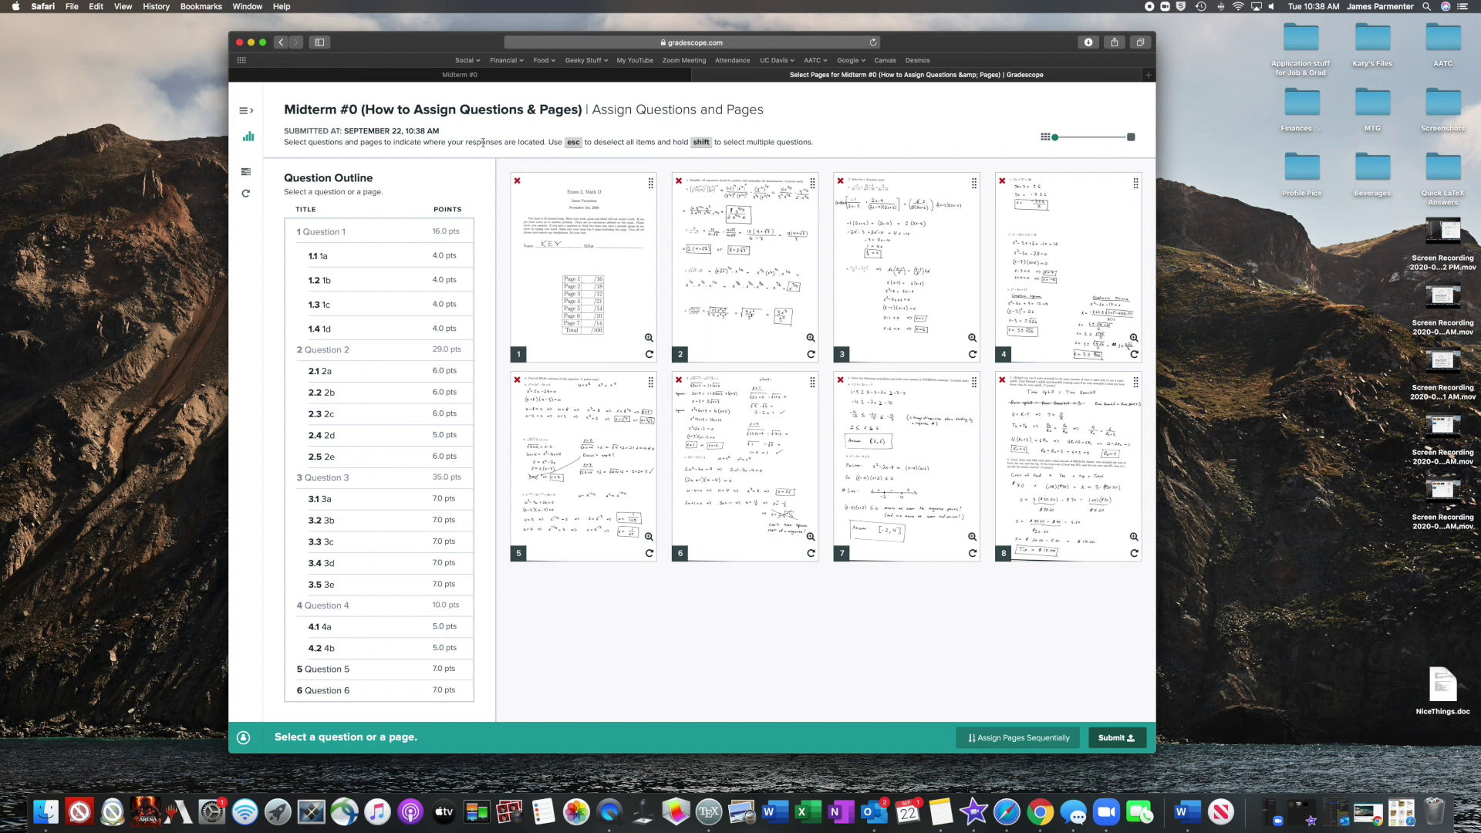
Assign page 2 to questions 1.1–1.4, undoing a stray page 3 assignment
left_click(314, 265)
left_click(316, 281, "shift")
left_click(318, 304, "shift")
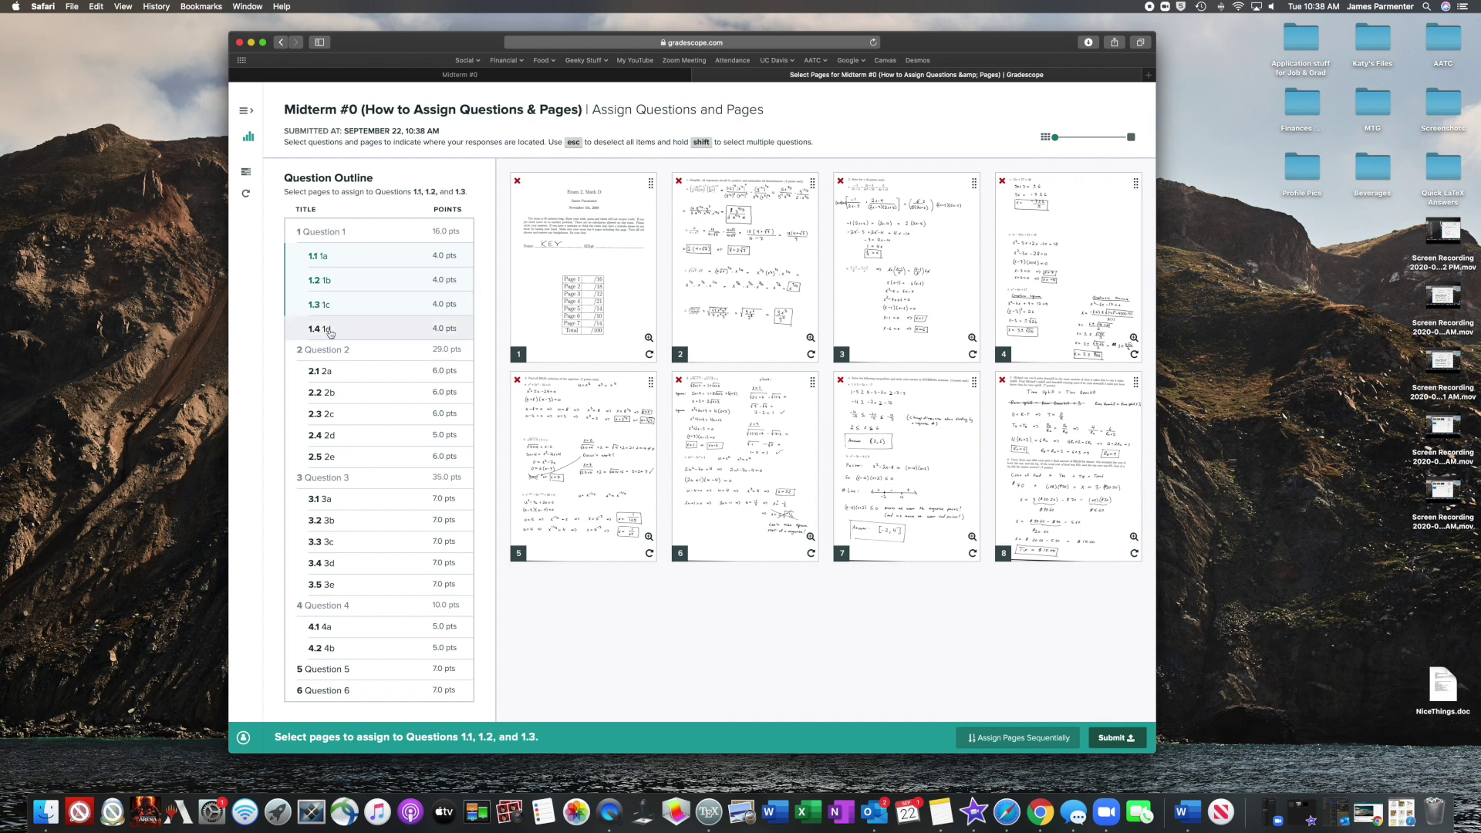
left_click(331, 331, "shift")
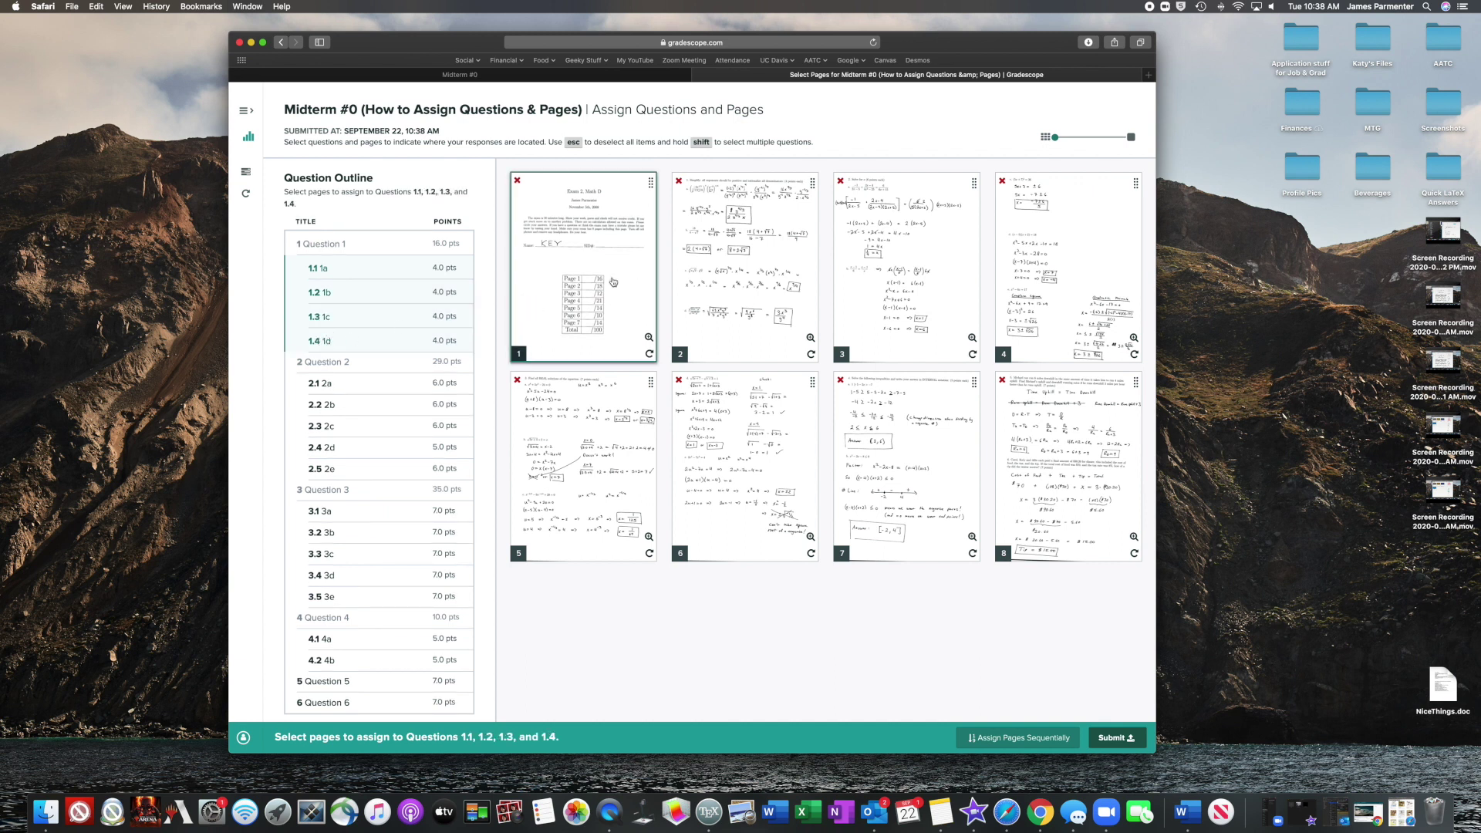
left_click(762, 295)
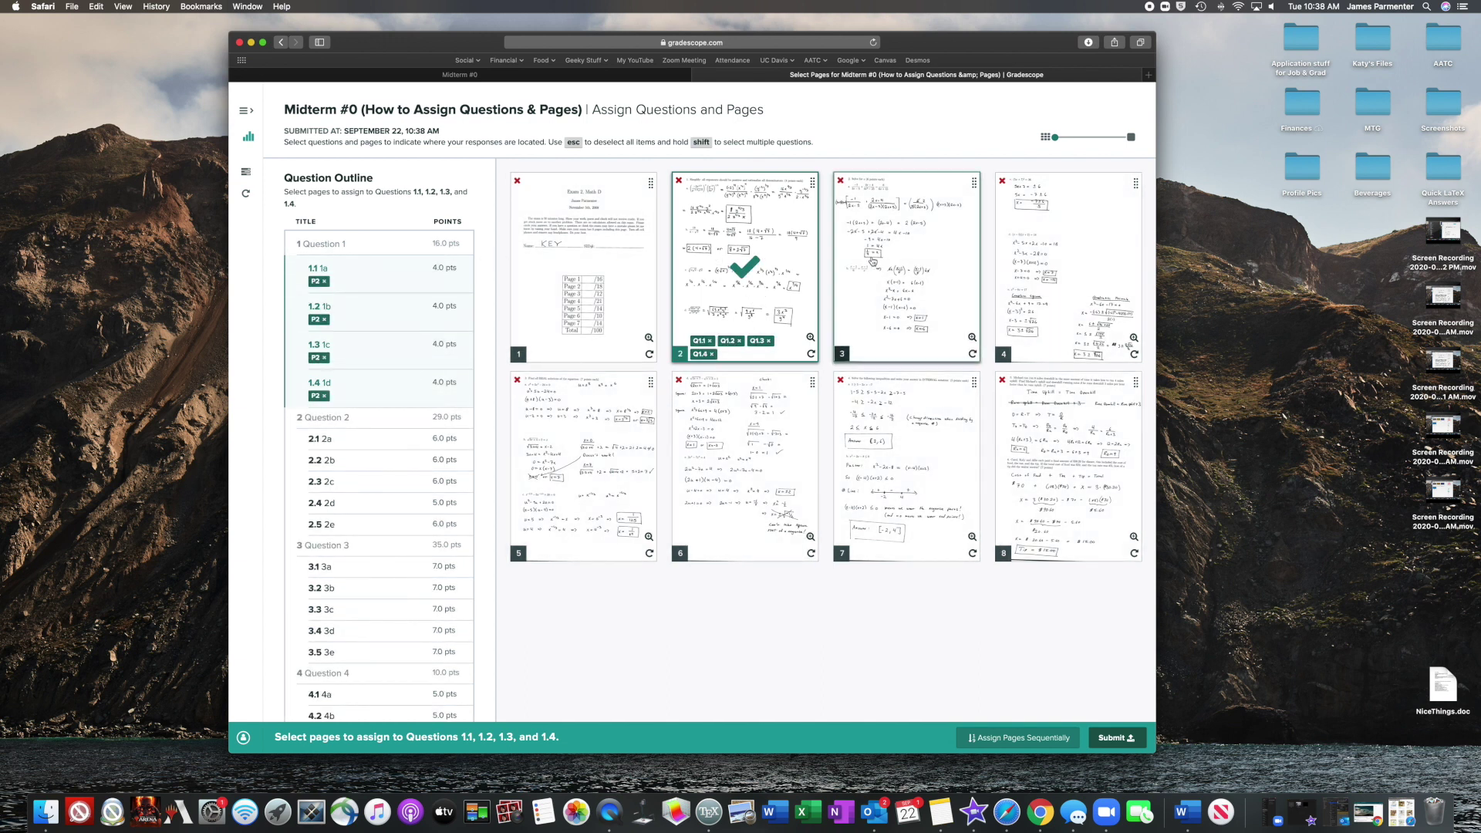
left_click(873, 262)
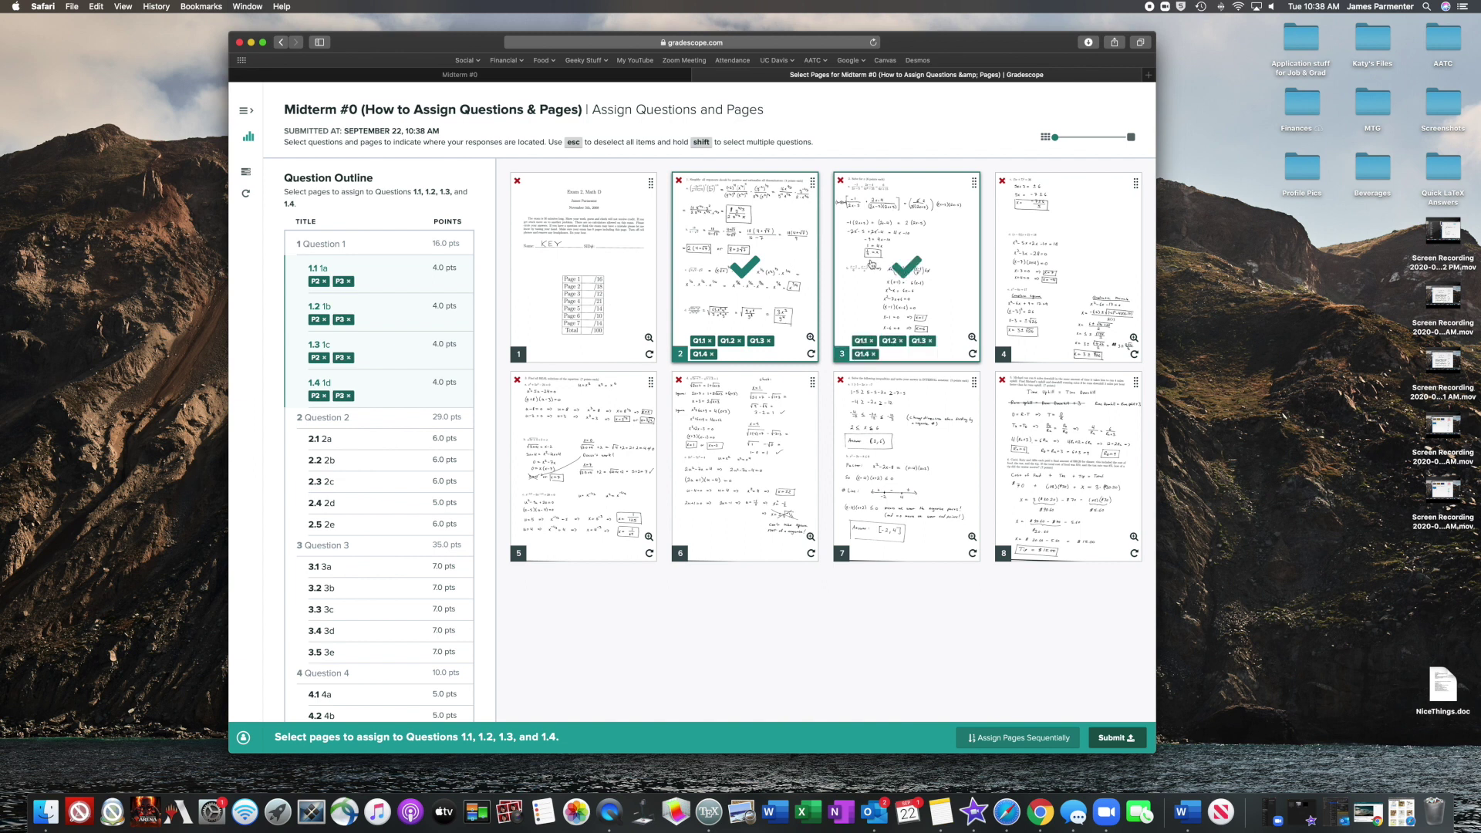
left_click(872, 264)
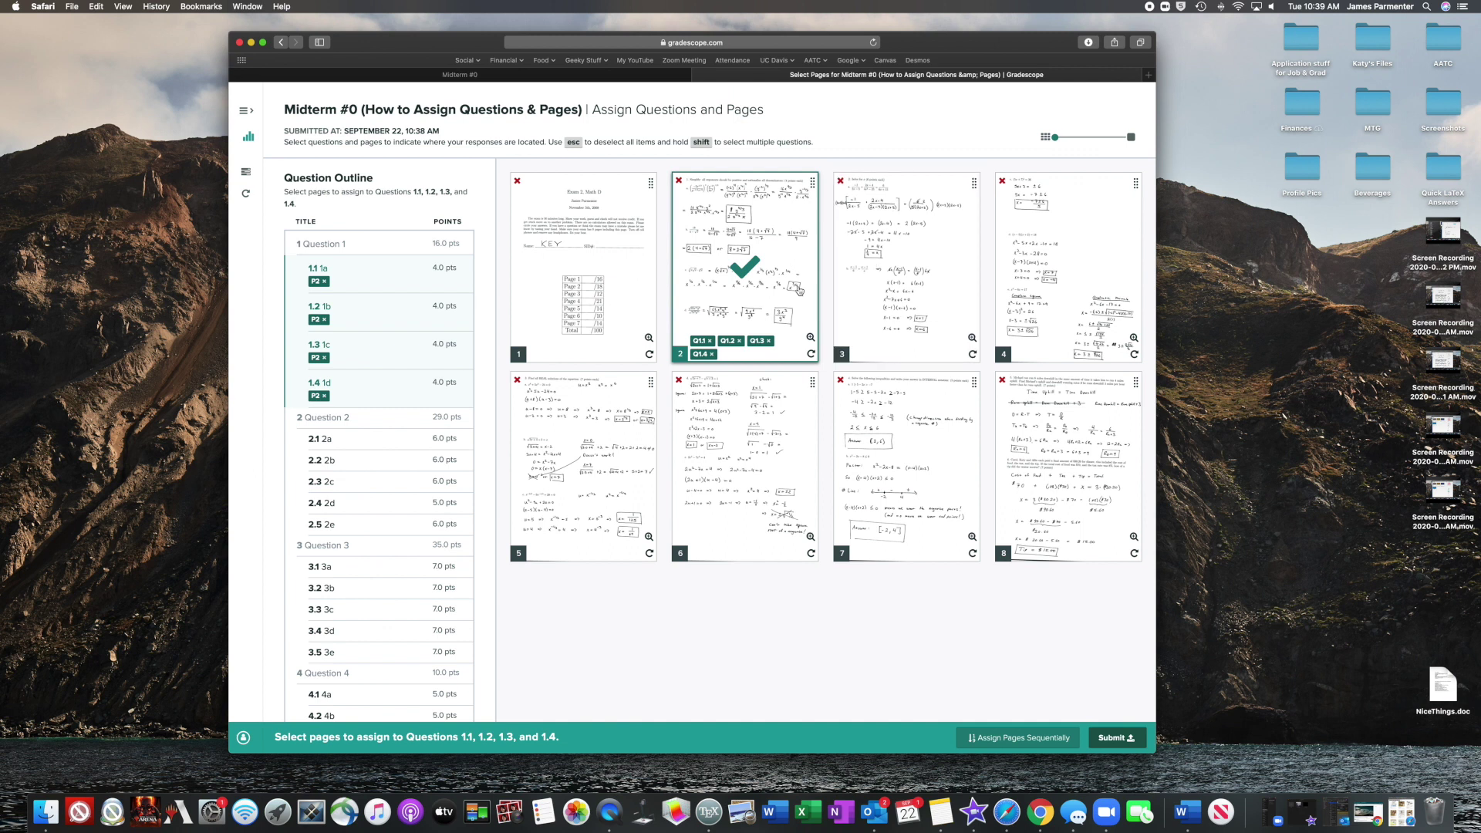
key("Escape")
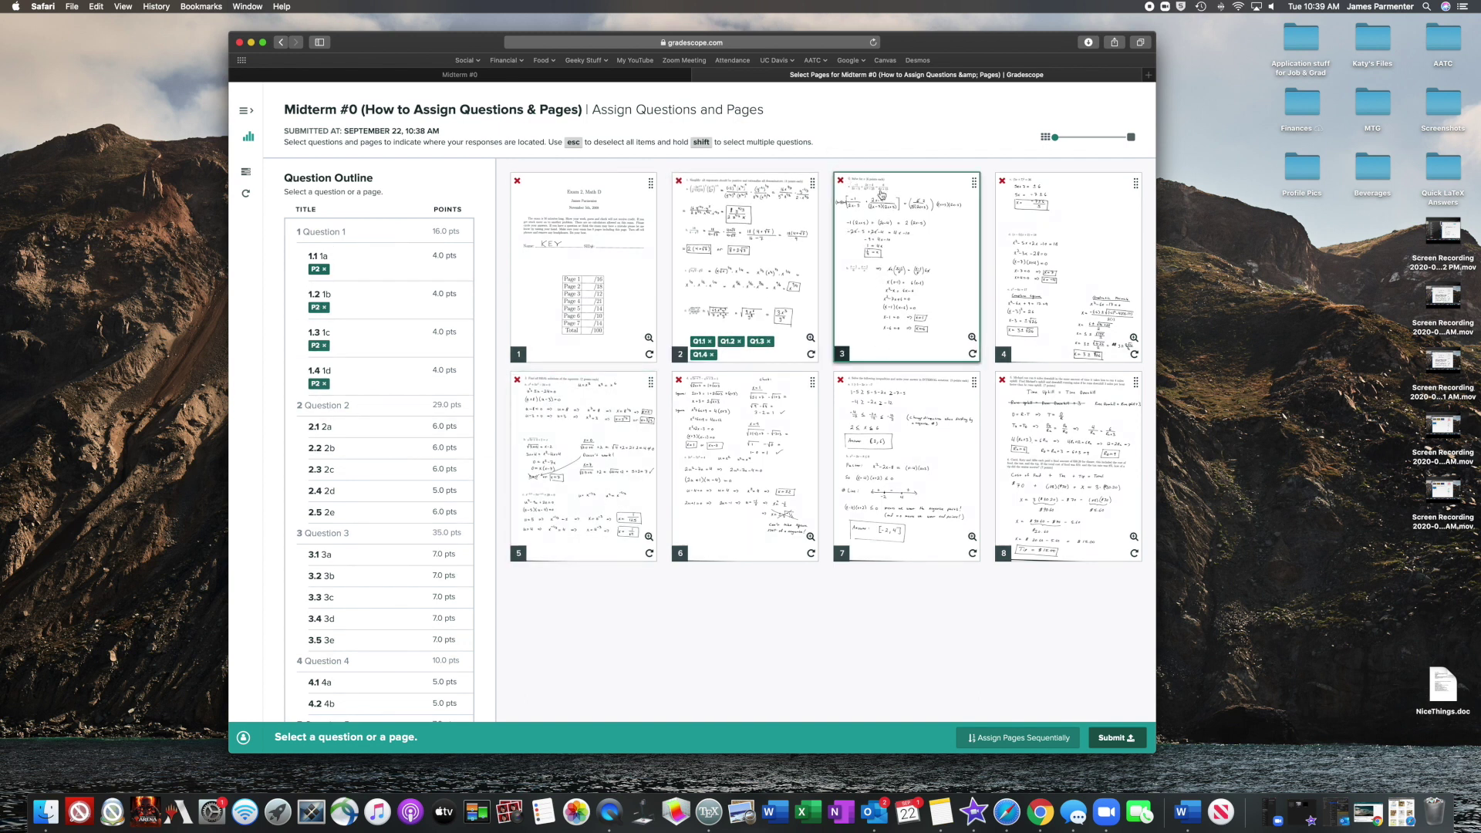
Assign page 3 to questions 2.1 and 2.2
left_click(349, 433)
left_click(351, 455, "shift")
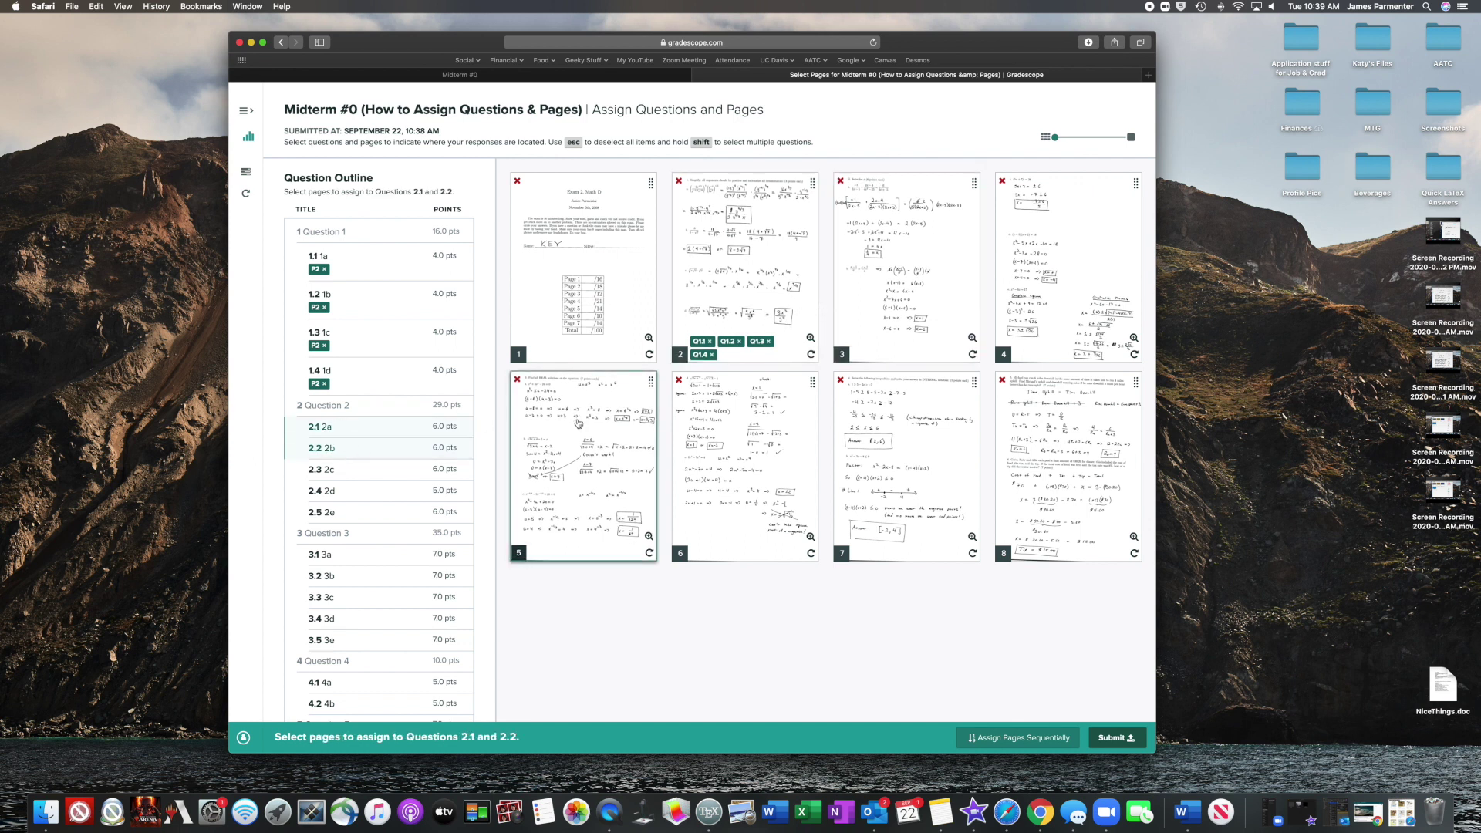
left_click(884, 242)
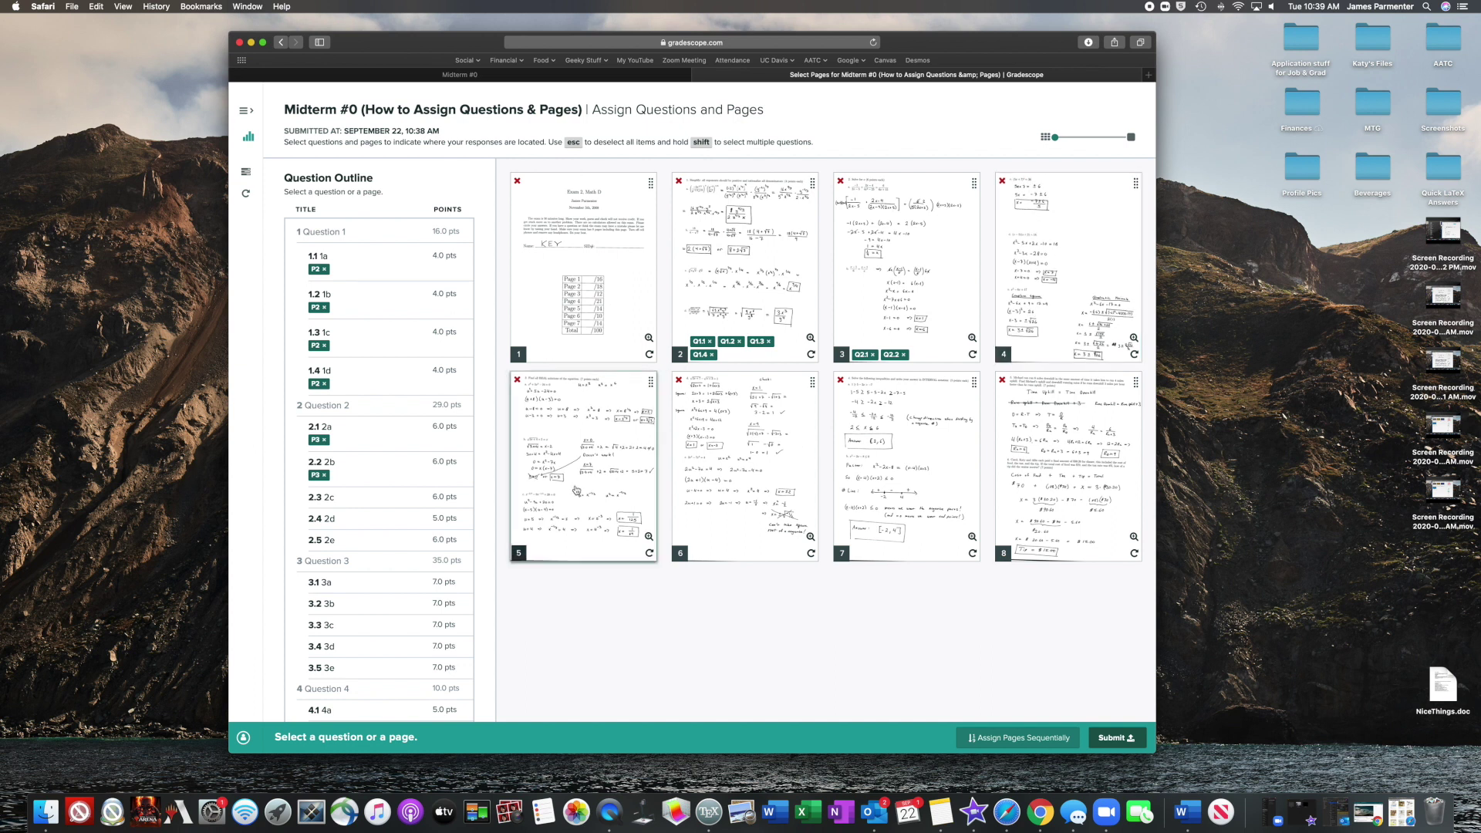
Assign page 4 to questions 2.3, 2.4 and 2.5
left_click(341, 496)
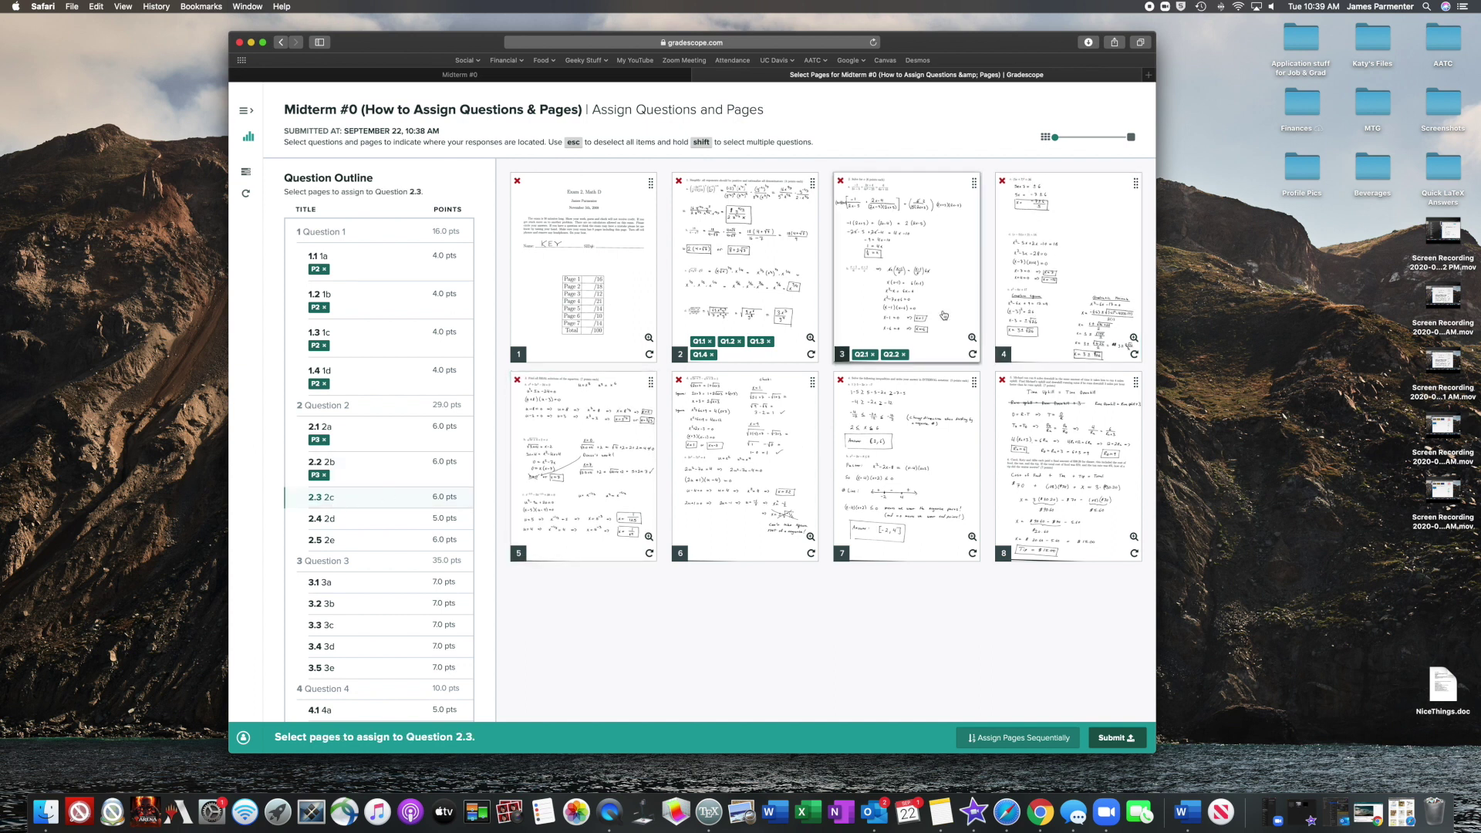
left_click(1069, 279)
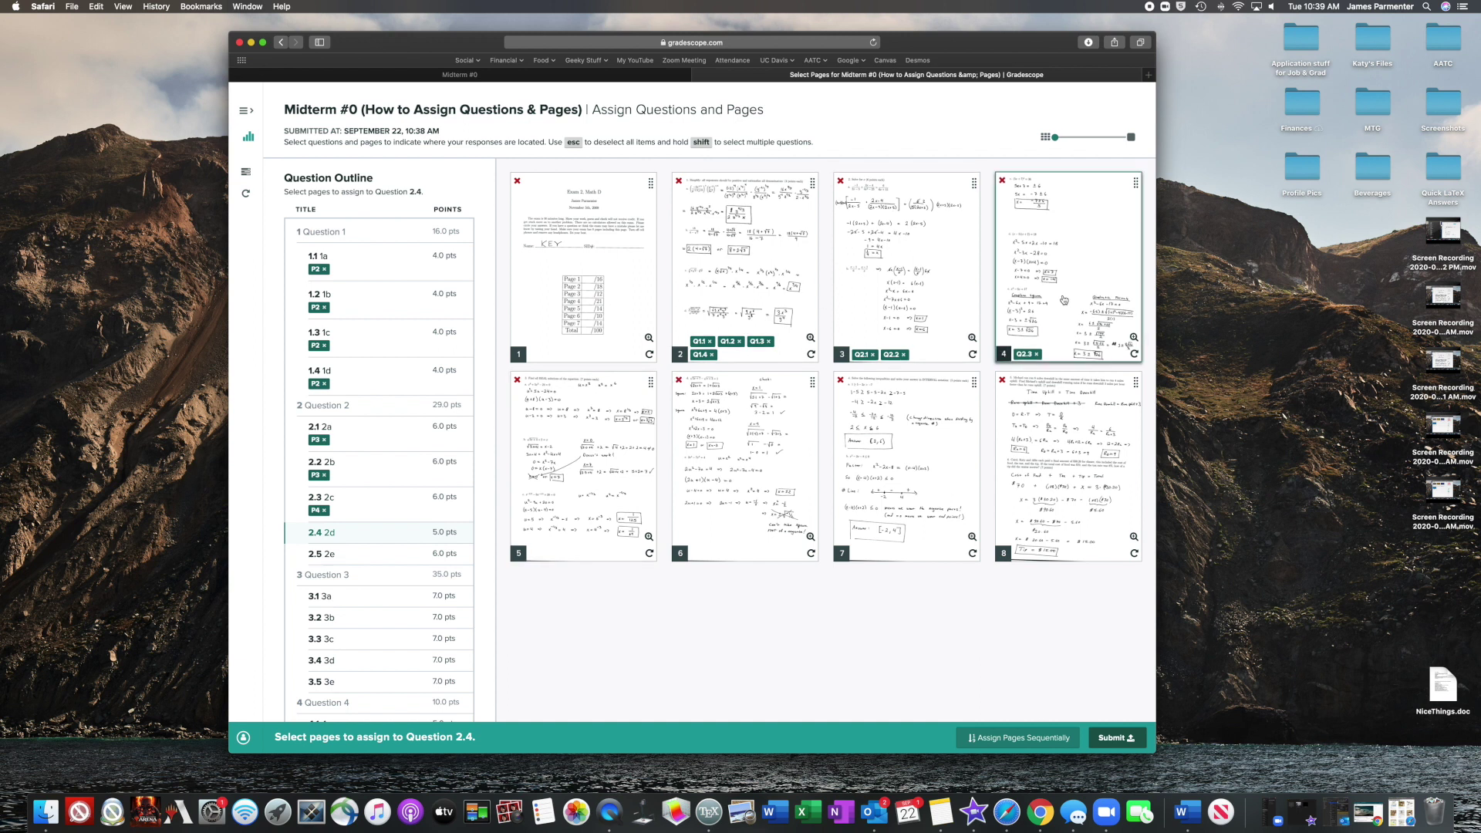
left_click(1064, 299)
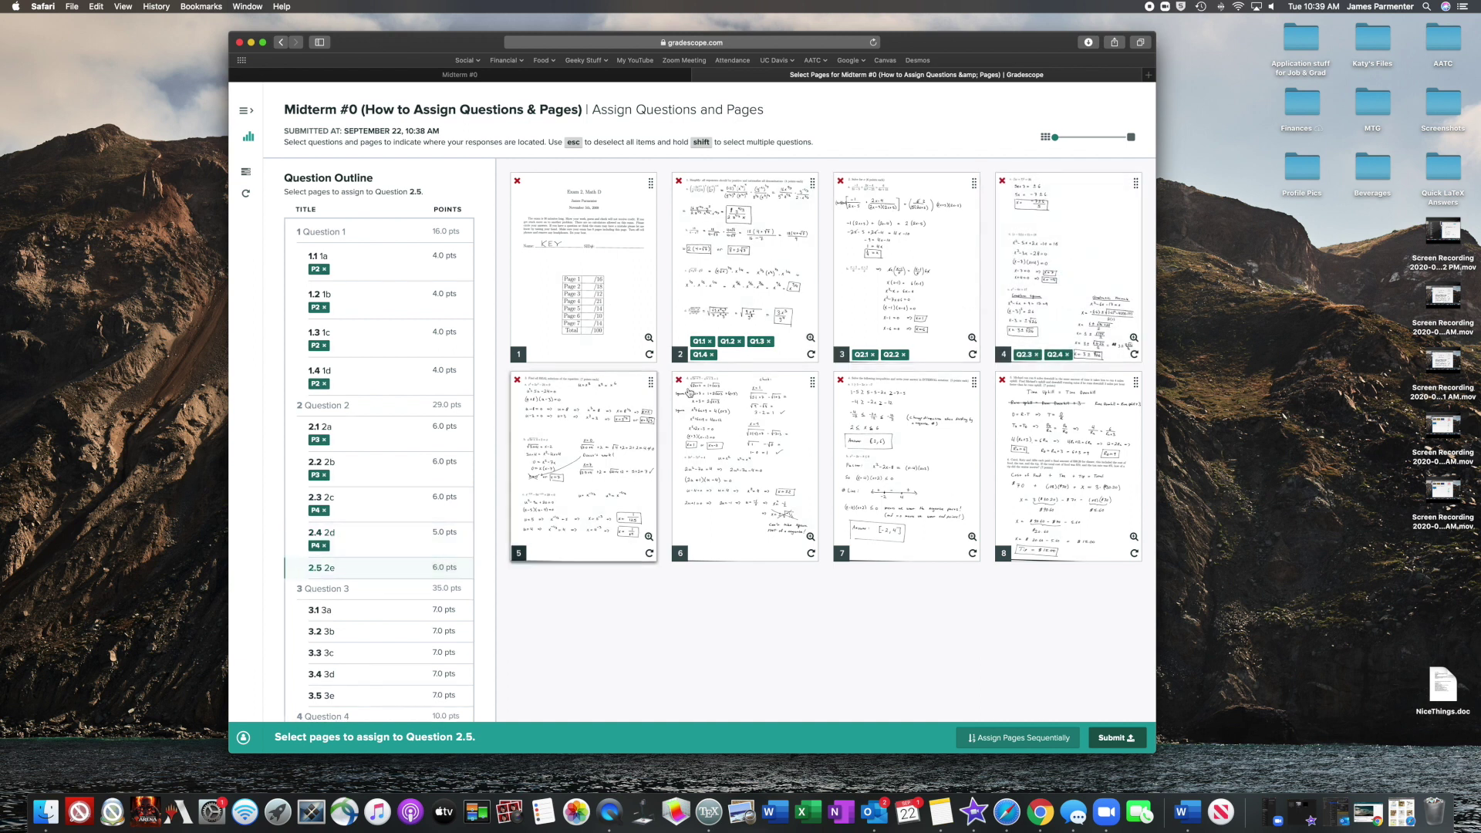
left_click(1066, 279)
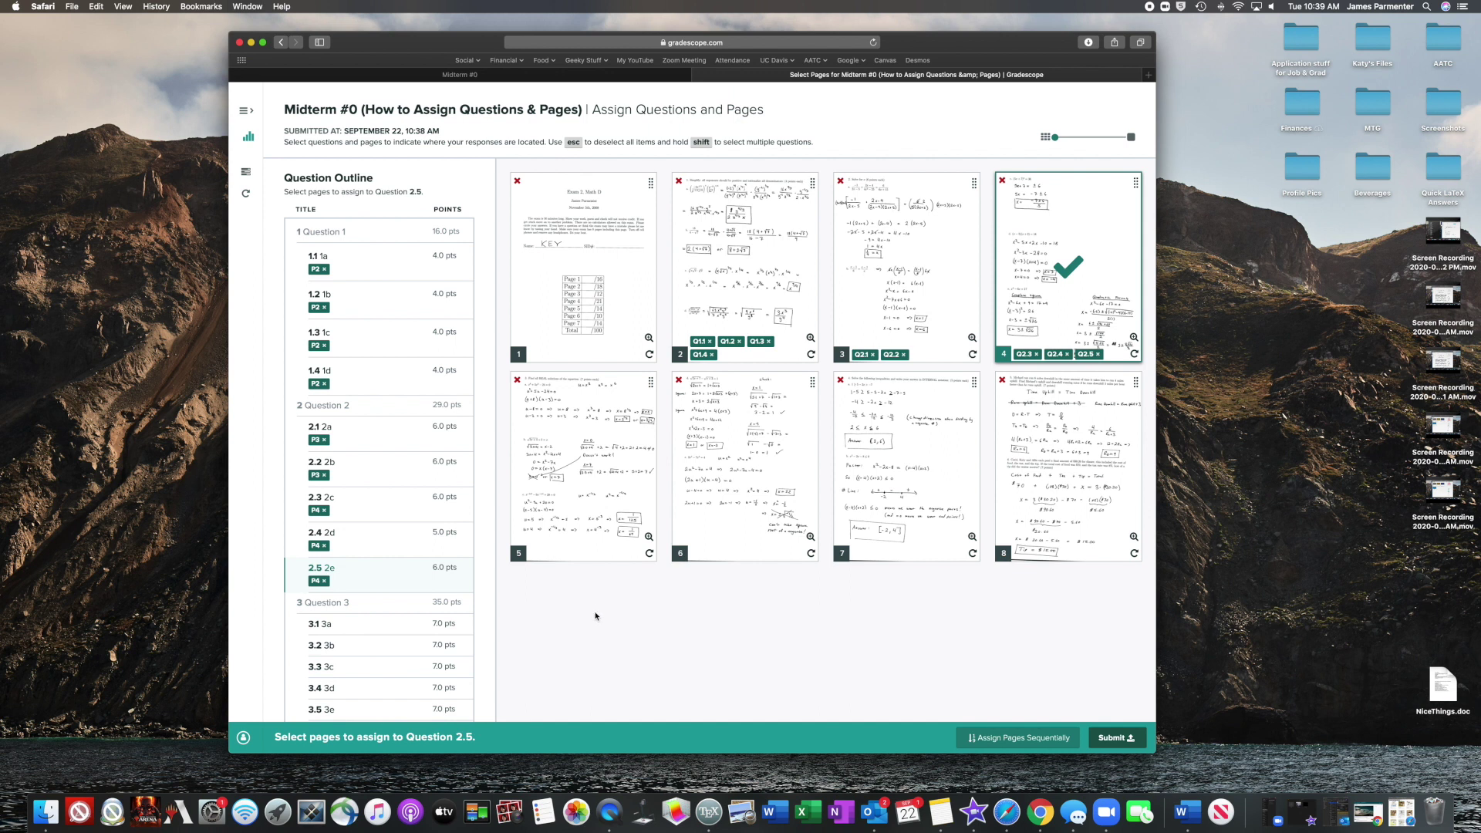
Remove the mistaken page 4 assignment from questions 3.1, 3.2 and 3.3
scroll(378, 525, "down", 3)
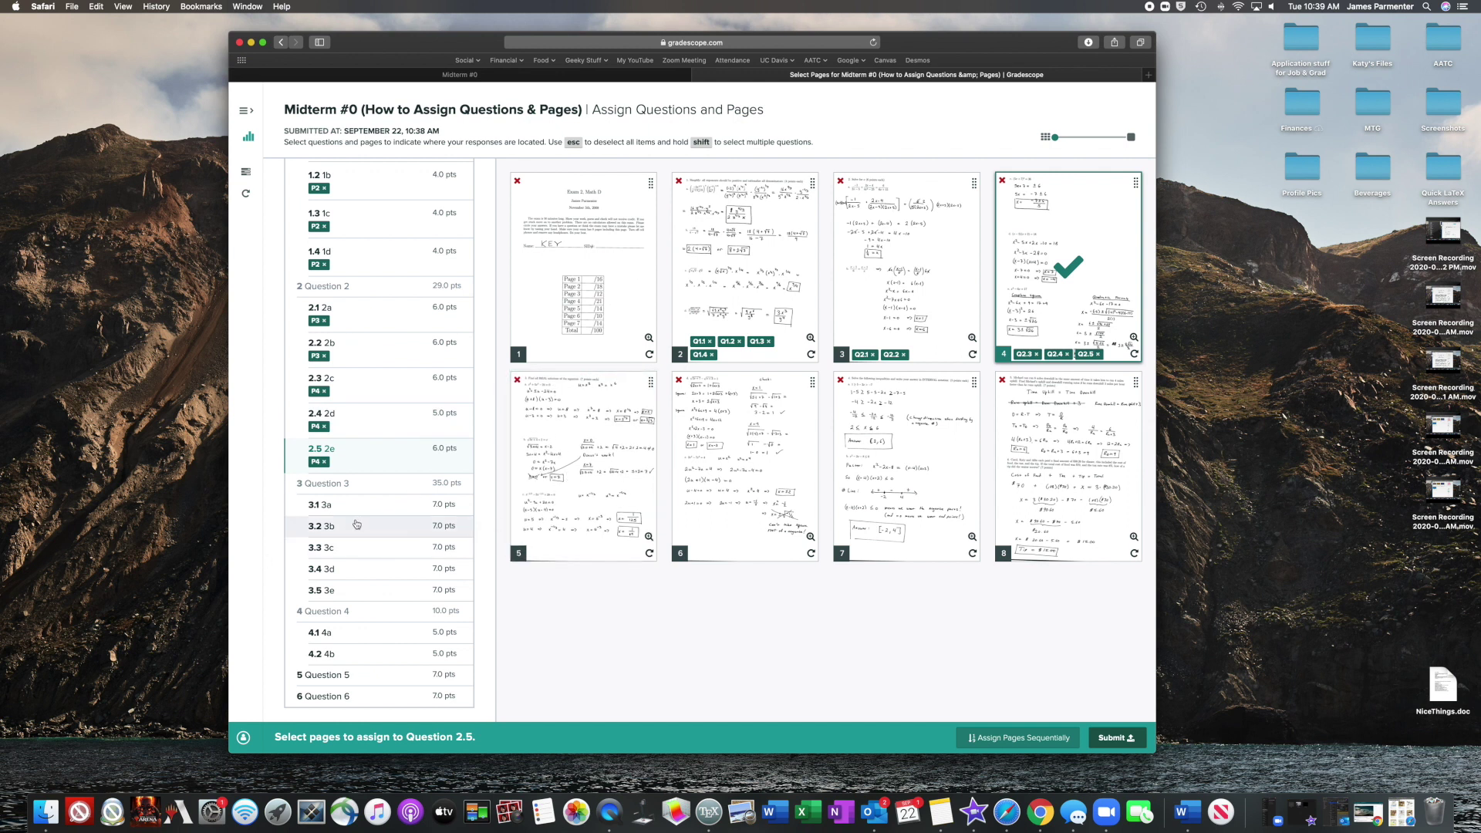
left_click(330, 506, "shift")
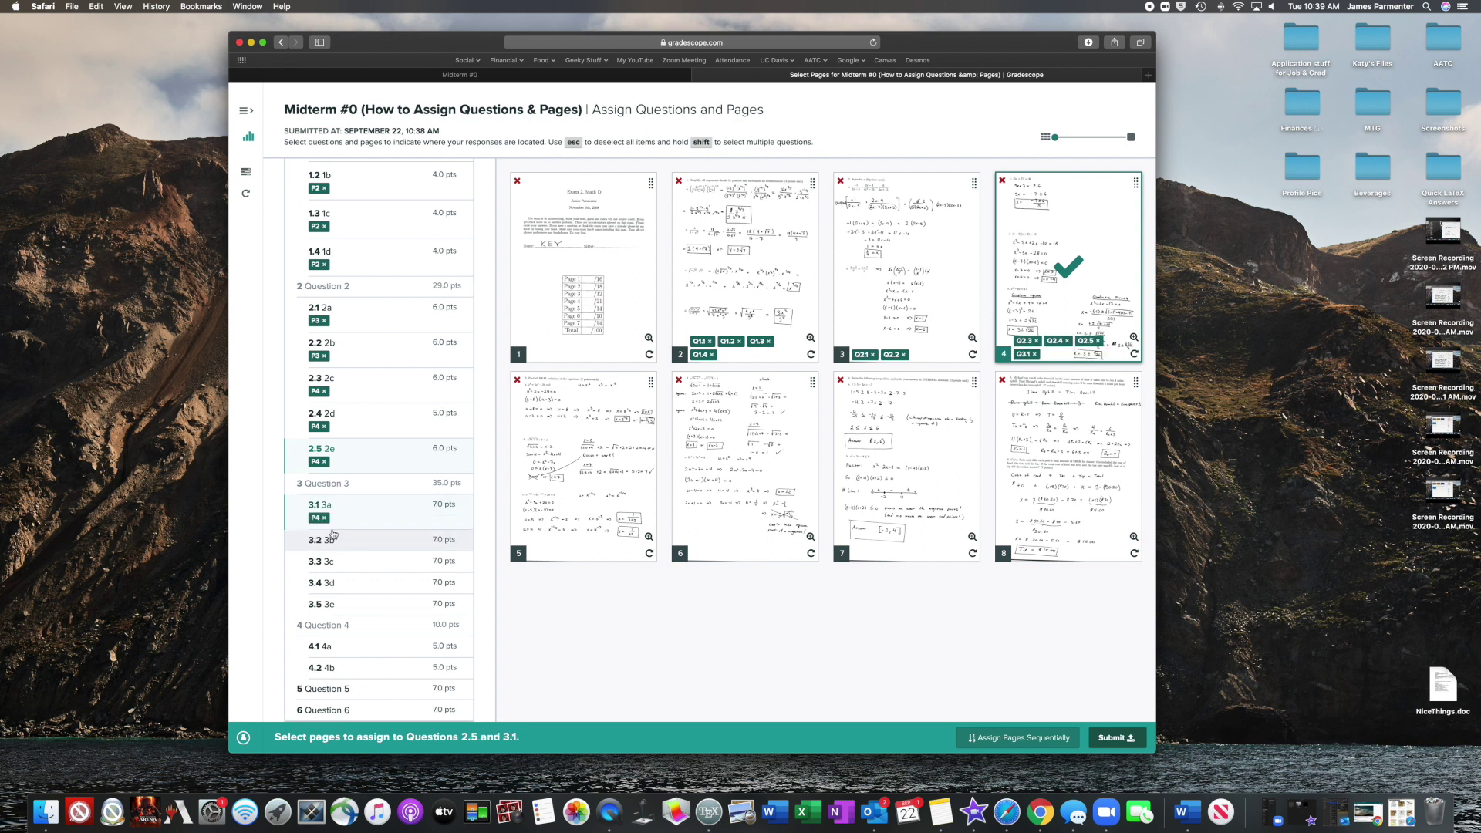
left_click(334, 538, "shift")
left_click(334, 577, "shift")
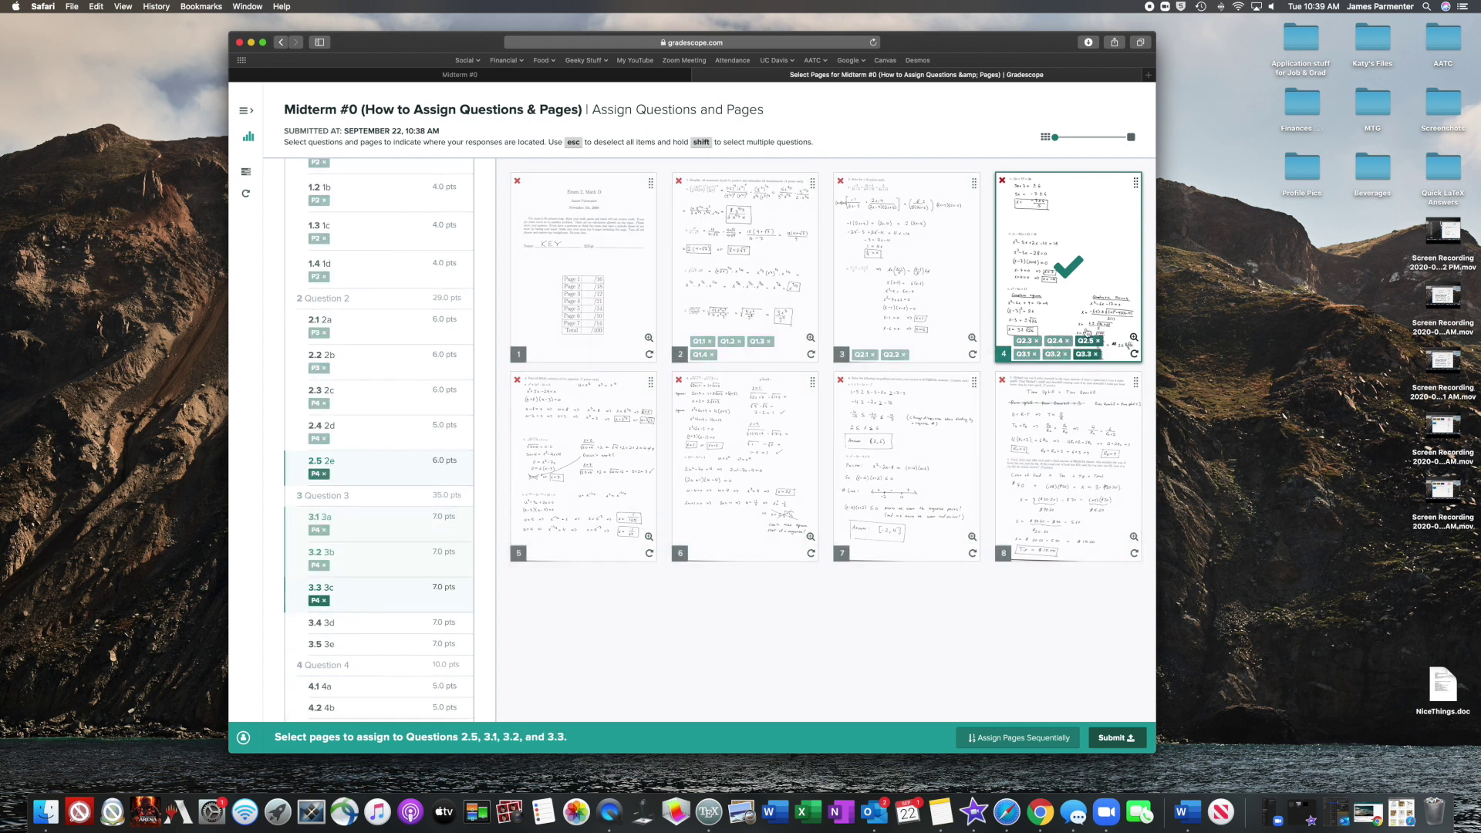
left_click(324, 600)
left_click(324, 569)
left_click(323, 531)
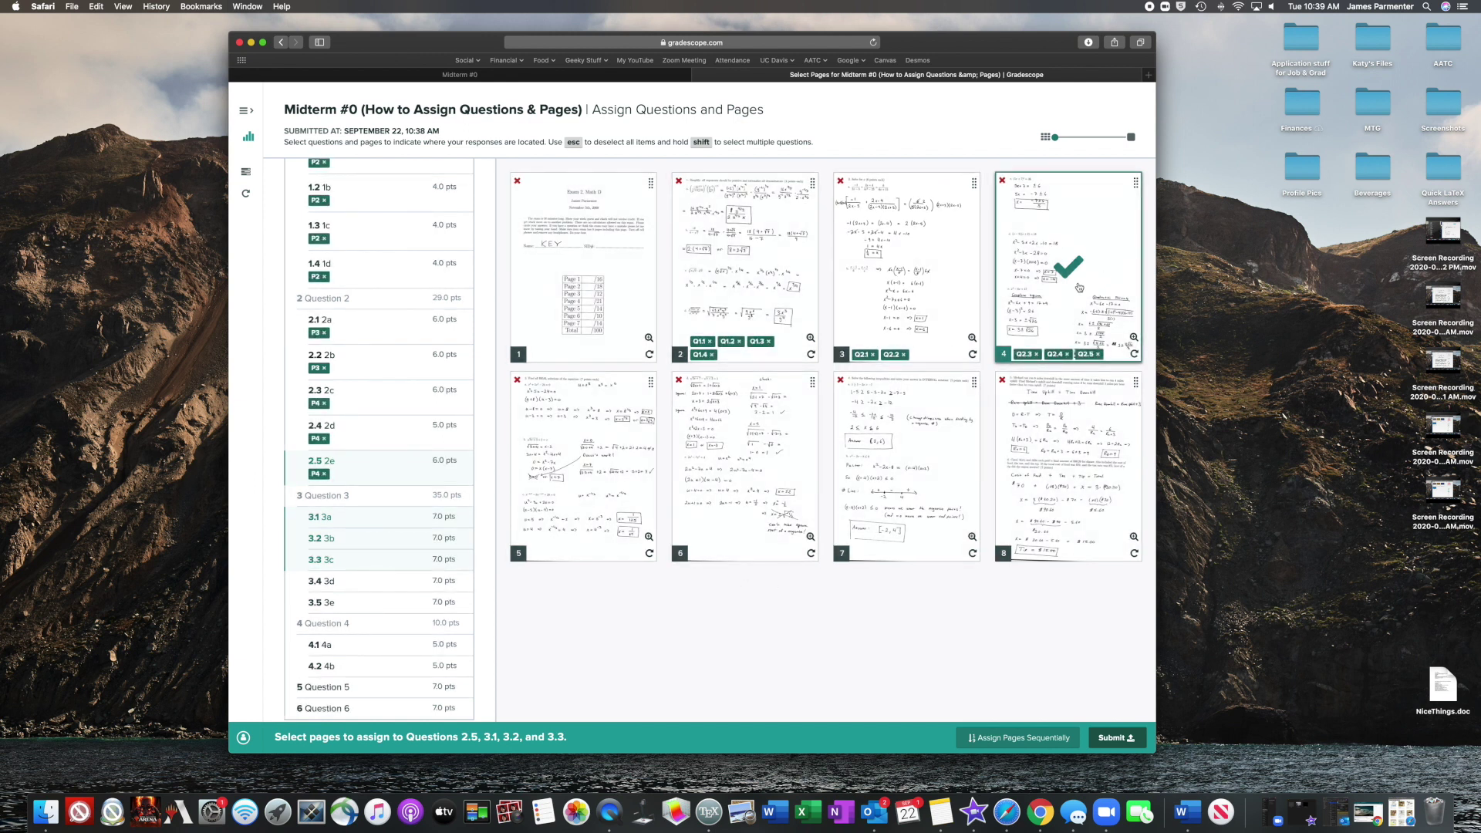
key("Escape")
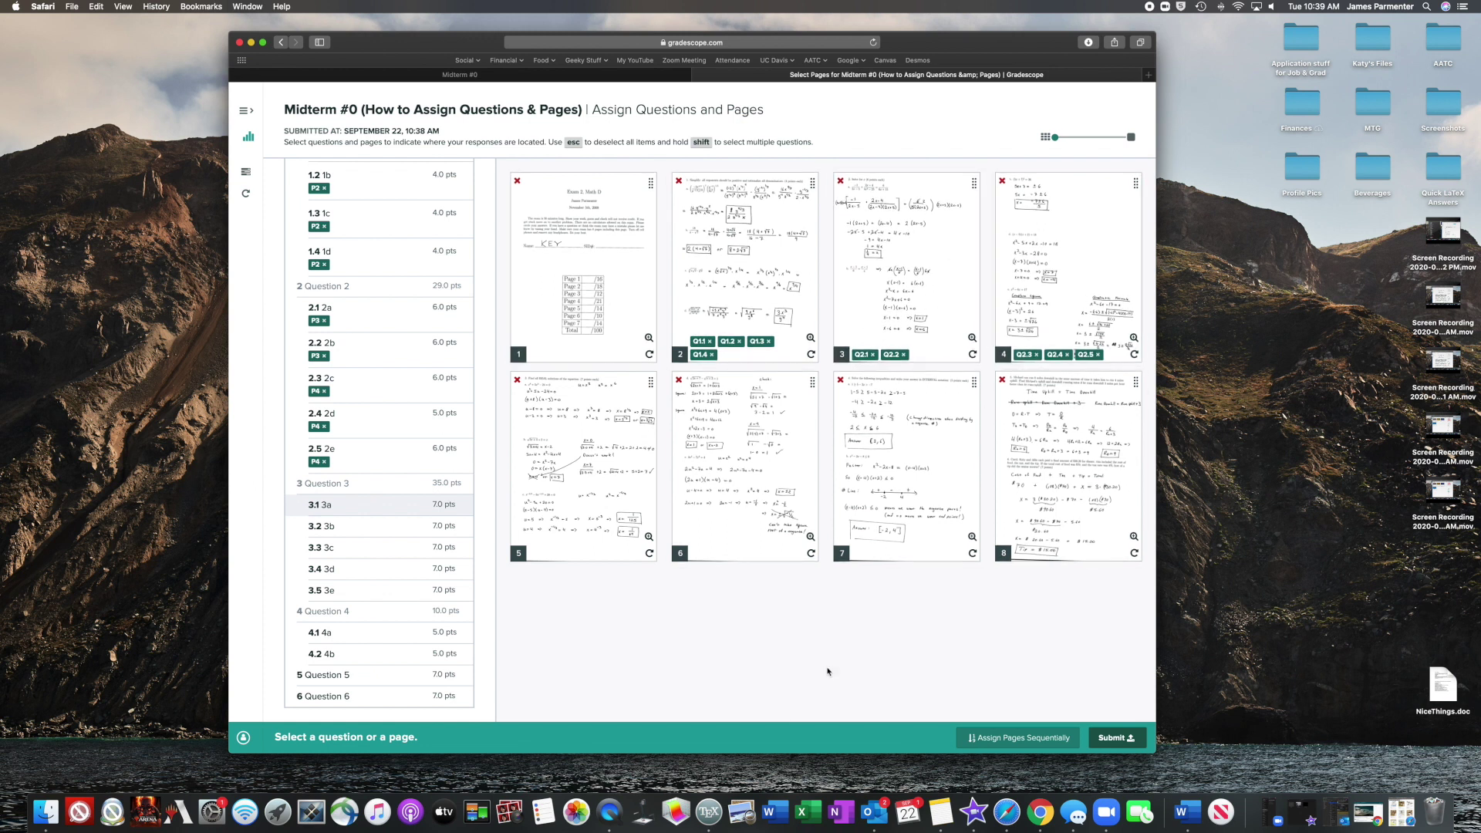
Assign page 5 to questions 3.1, 3.2 and 3.3
left_click(340, 506)
left_click(331, 527, "shift")
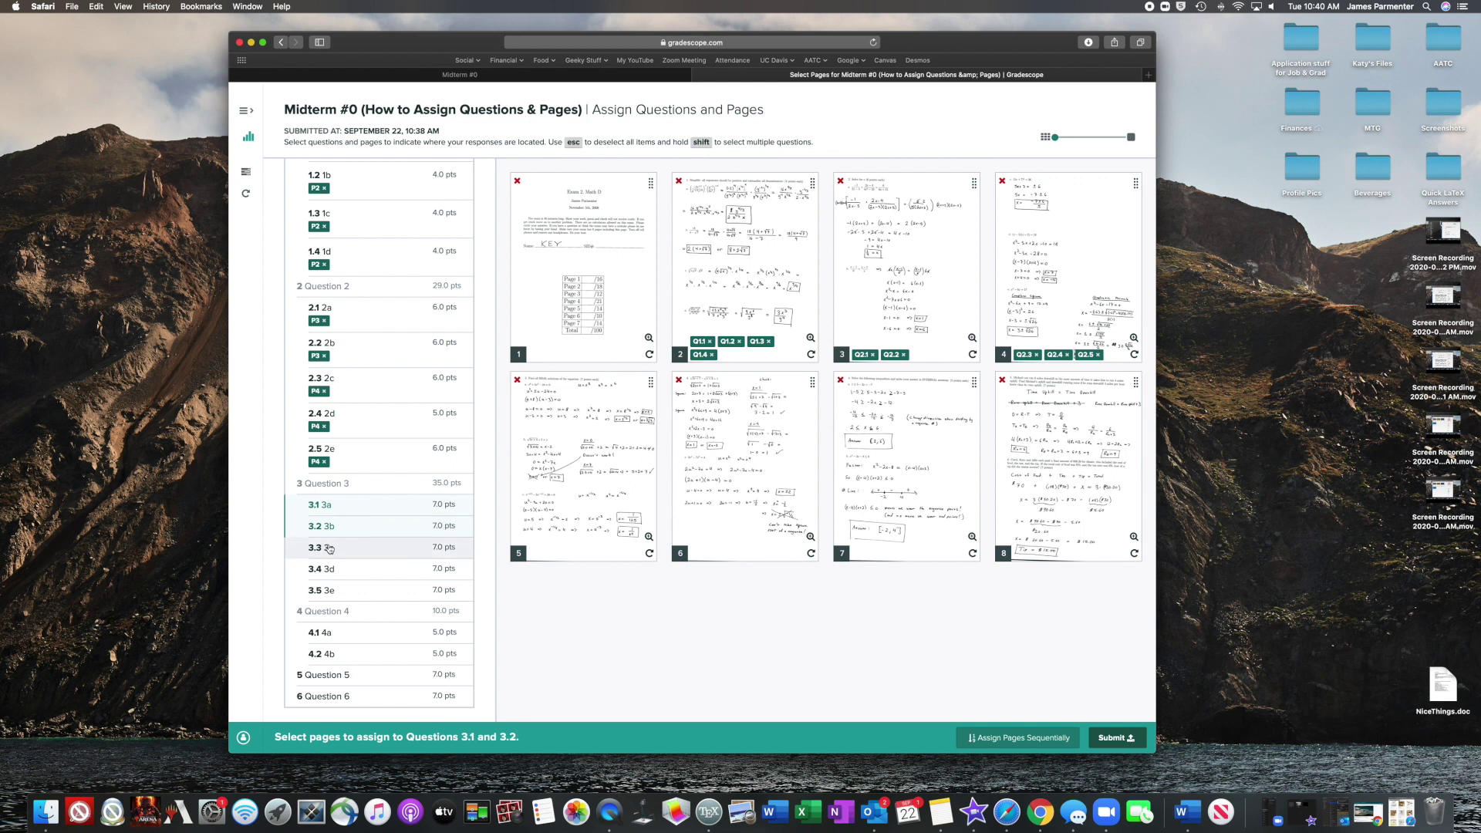
left_click(334, 549, "shift")
left_click(561, 484)
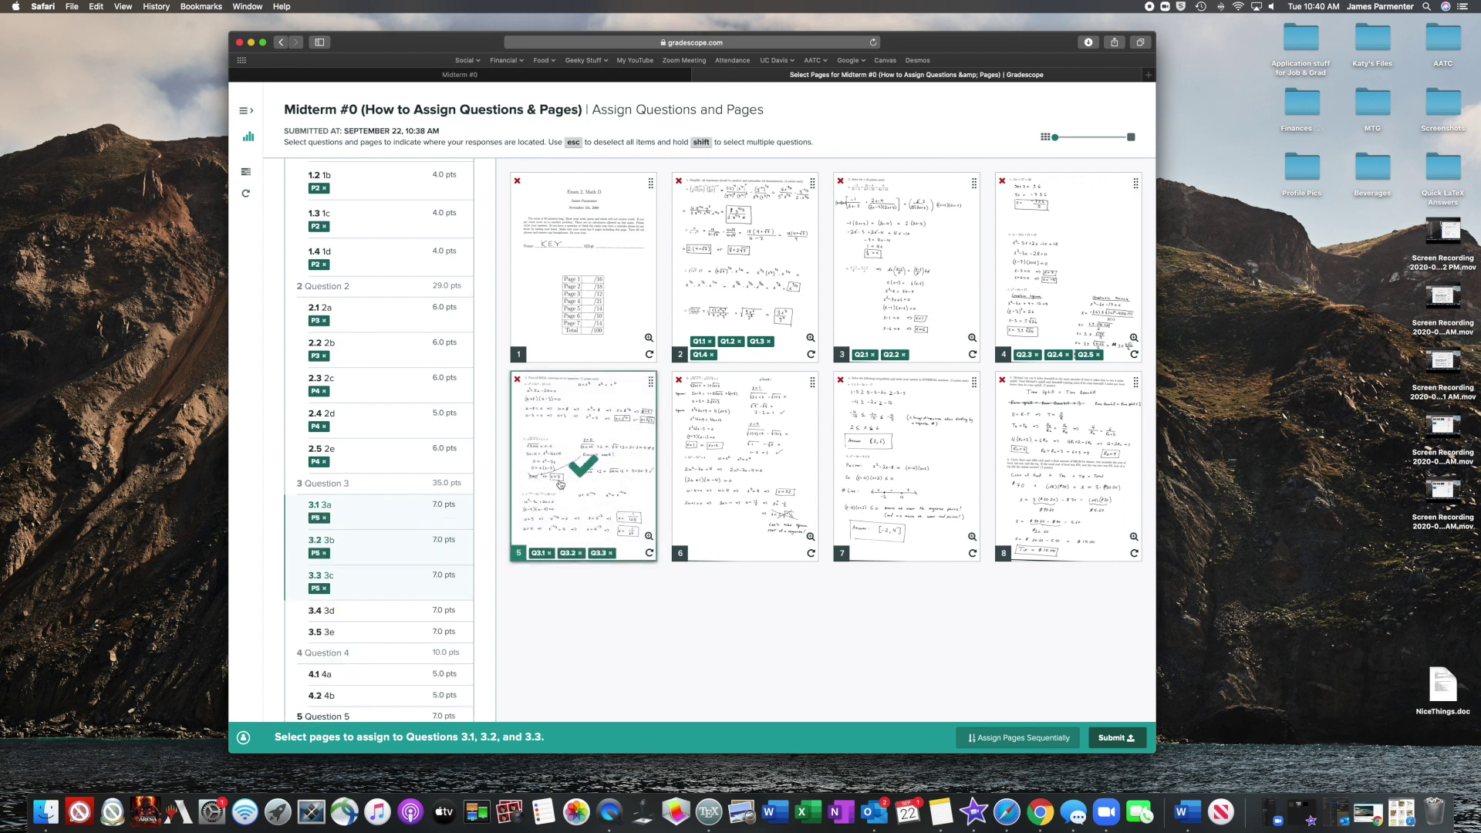
key("Escape")
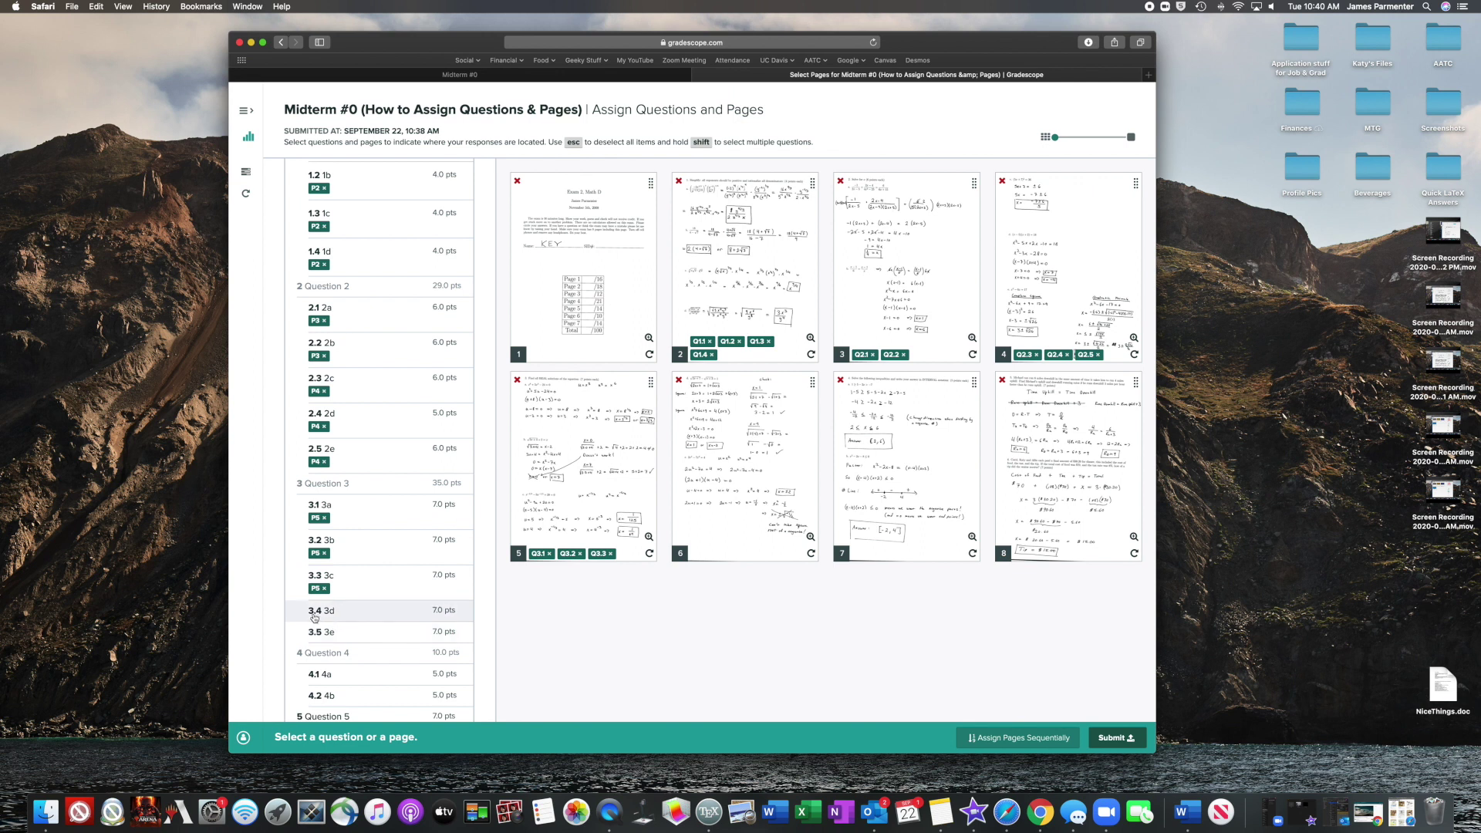
Assign page 6 to questions 3.4 and 3.5
left_click(316, 618)
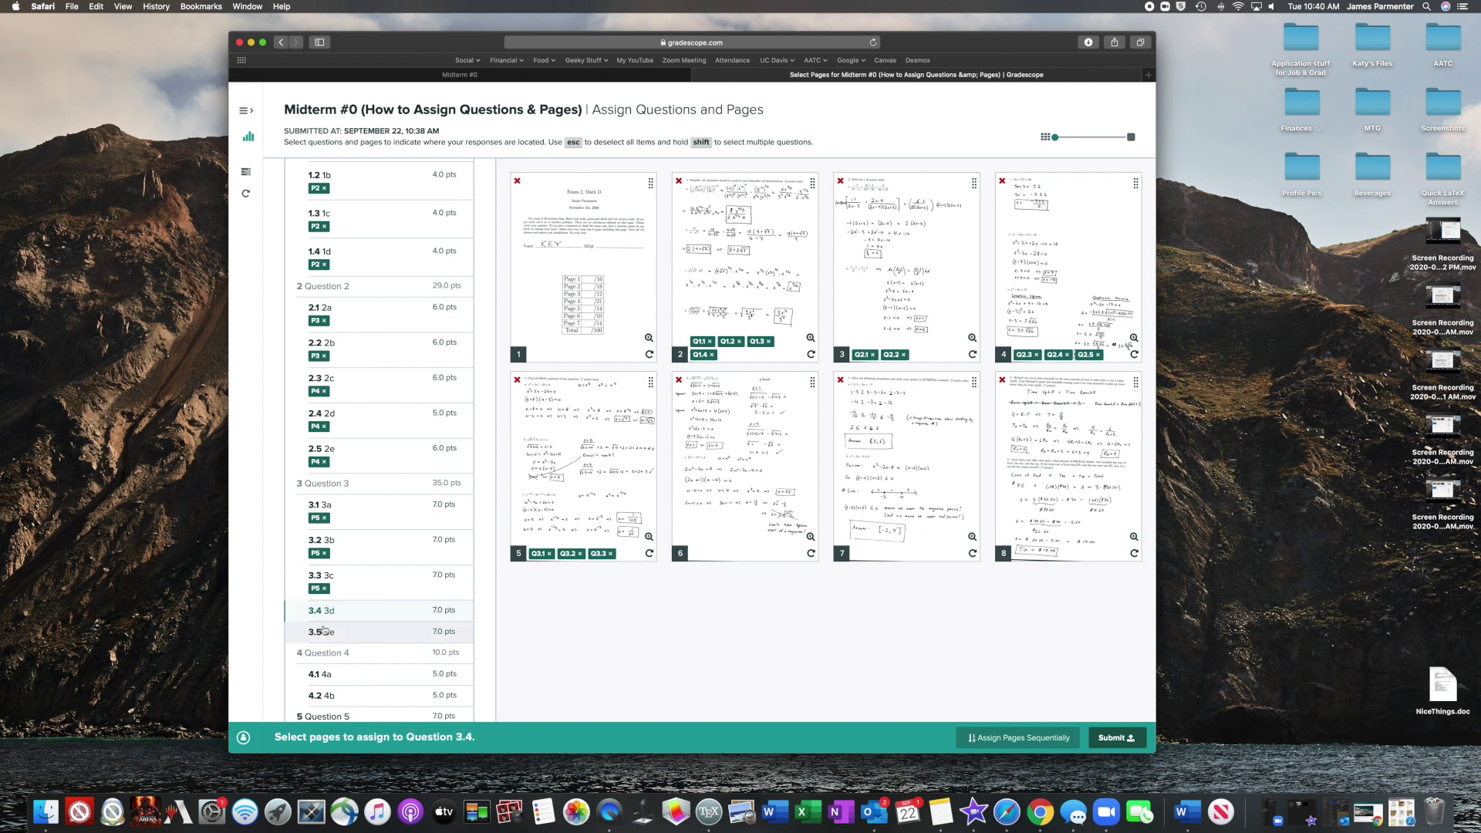
left_click(316, 633, "shift")
left_click(723, 522)
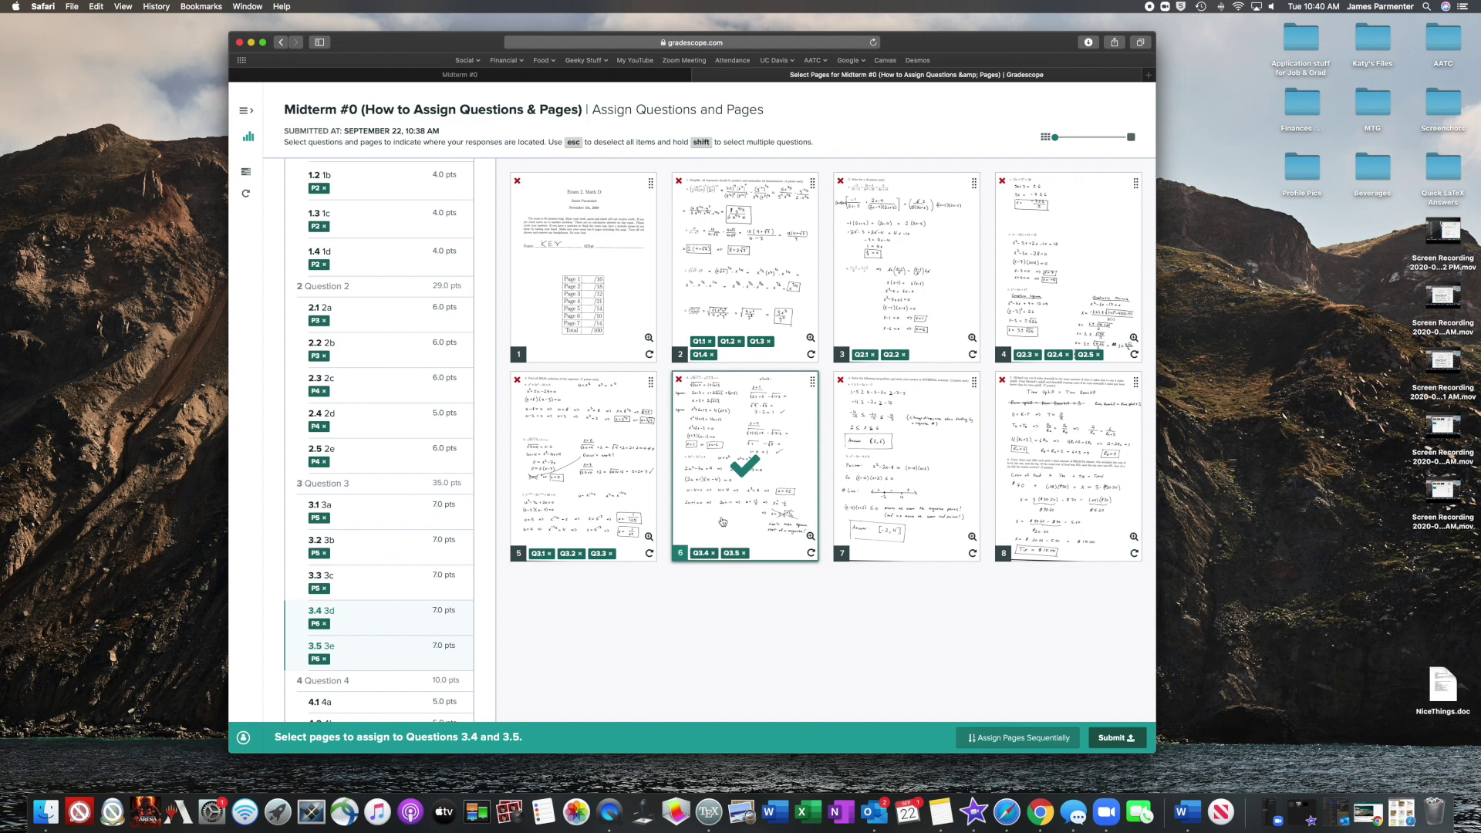
key("Escape")
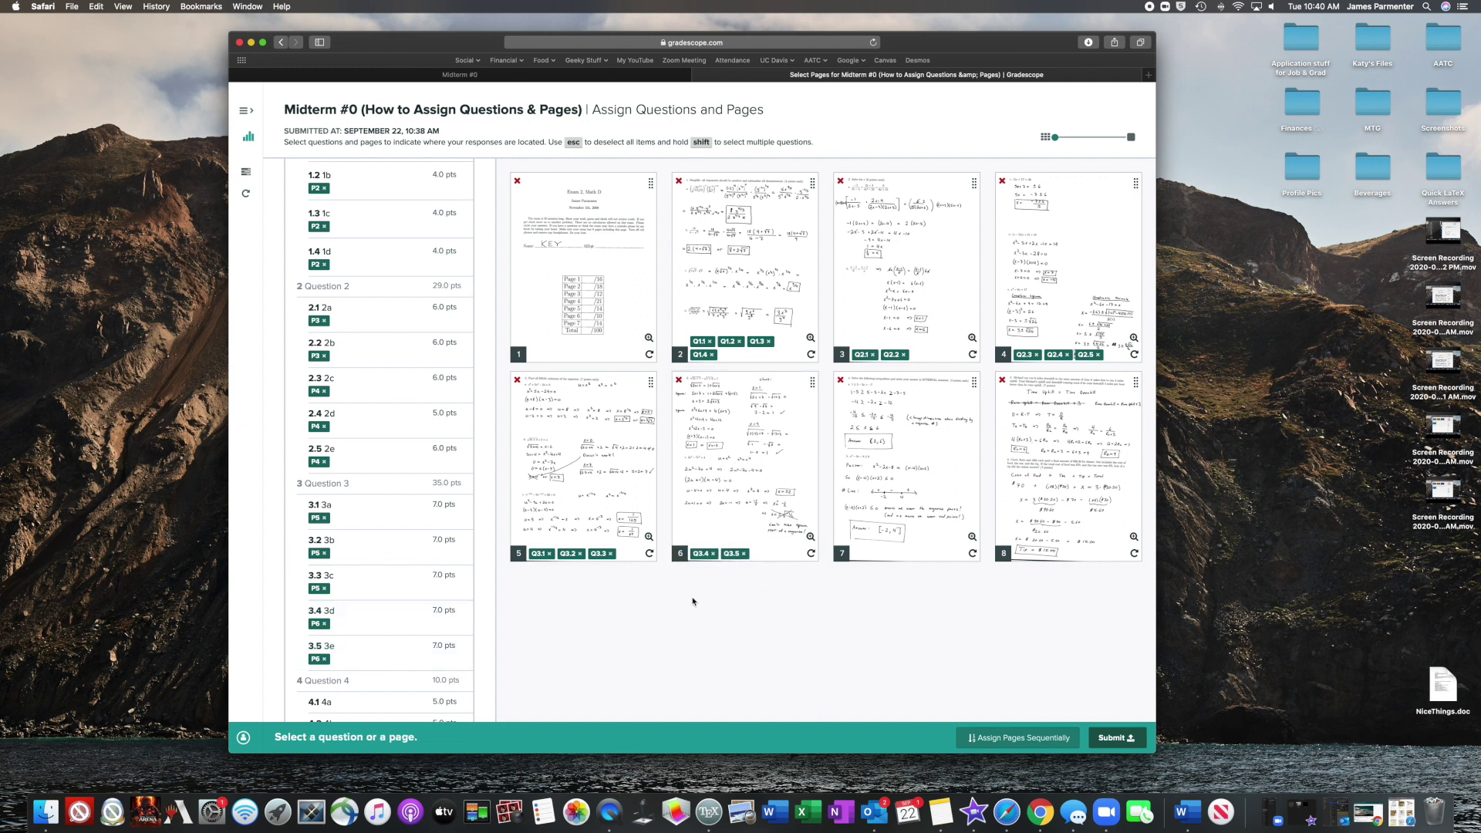
scroll(602, 617, "down", 3)
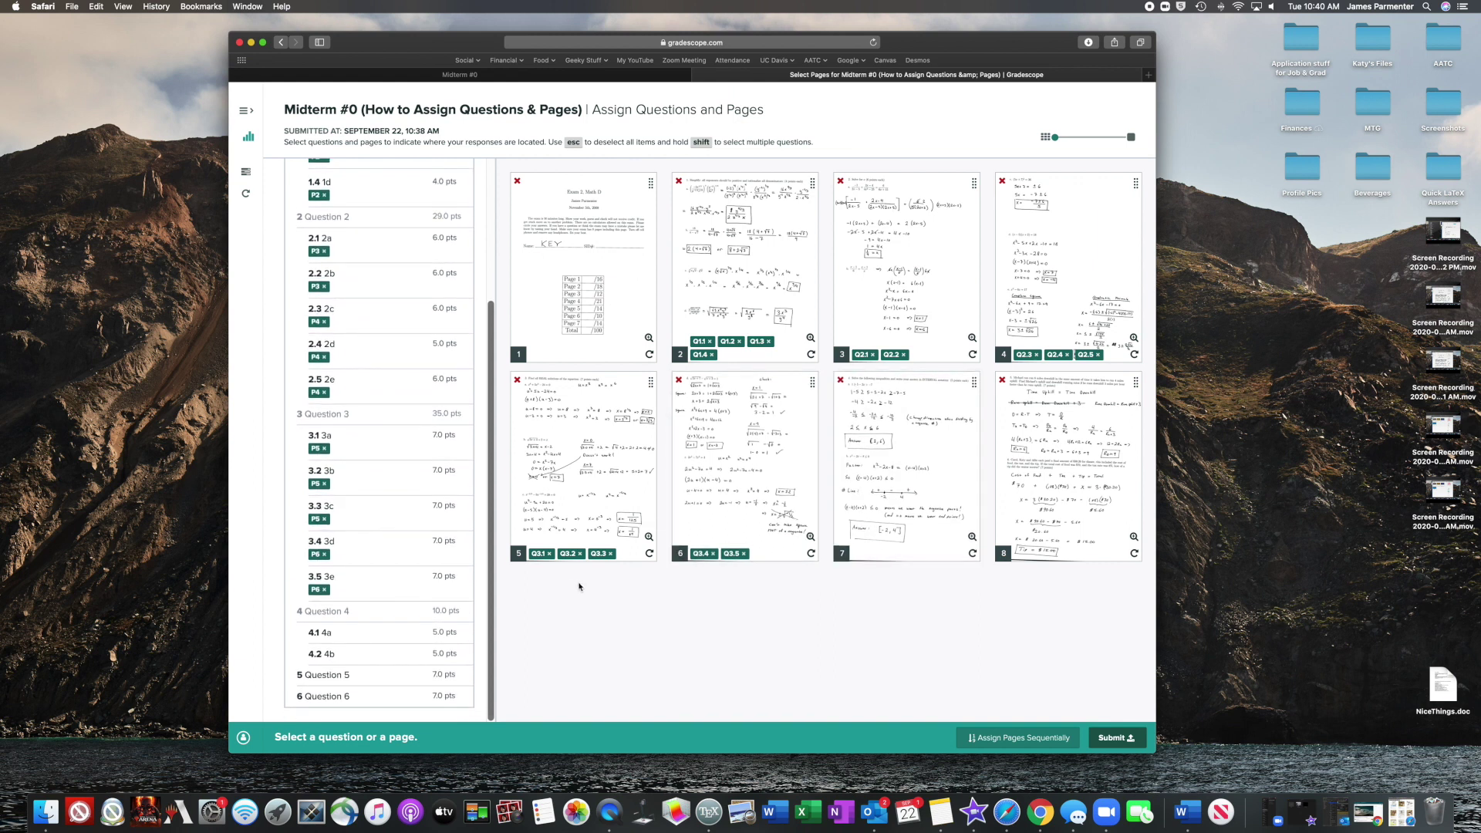
Assign page 7 to questions 4.1 and 4.2
left_click(319, 633)
left_click(917, 477)
key("Down")
left_click(918, 475)
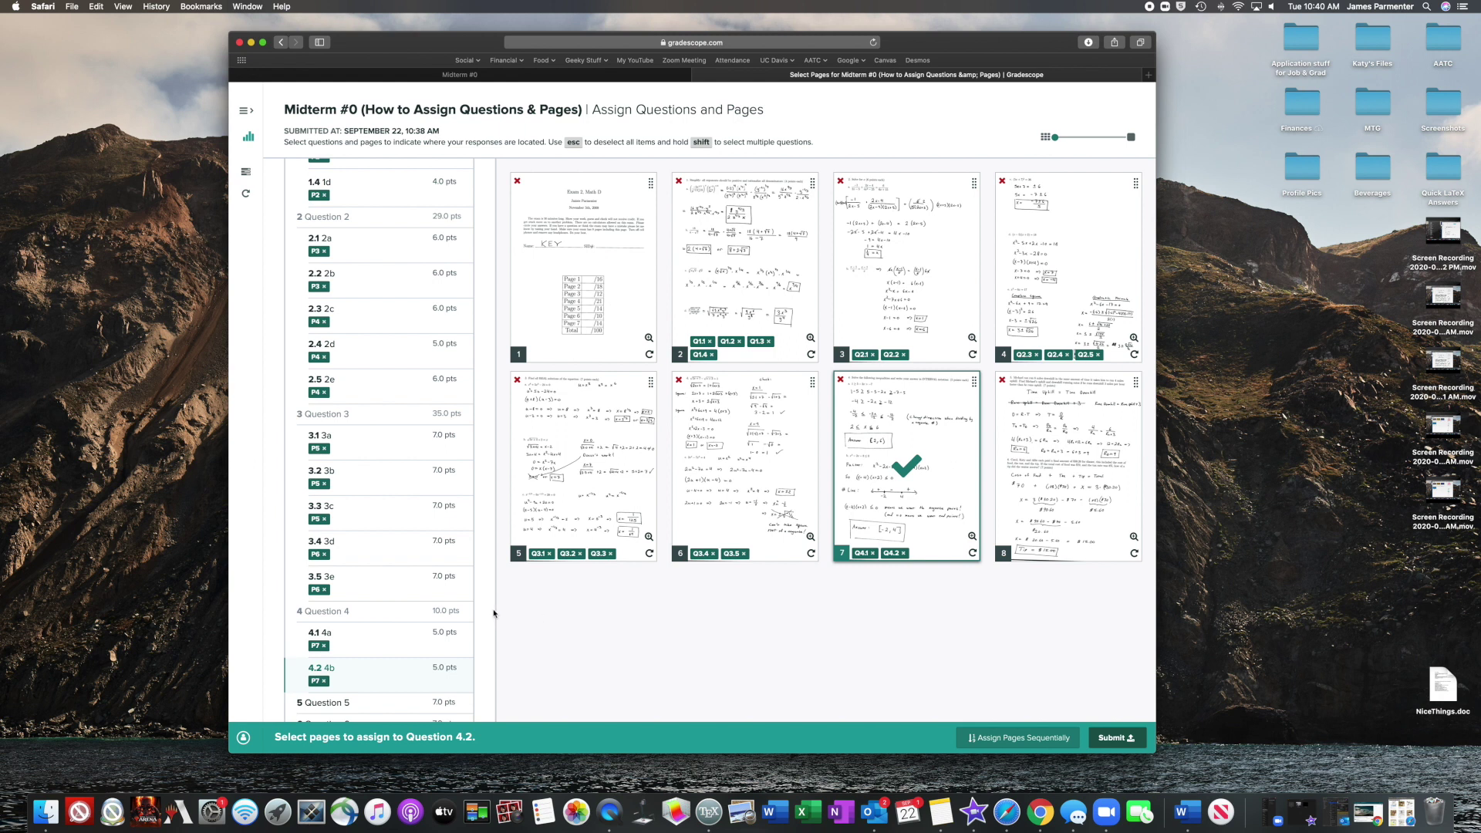
Assign page 8 to Questions 5 and 6
scroll(489, 600, "down", 2)
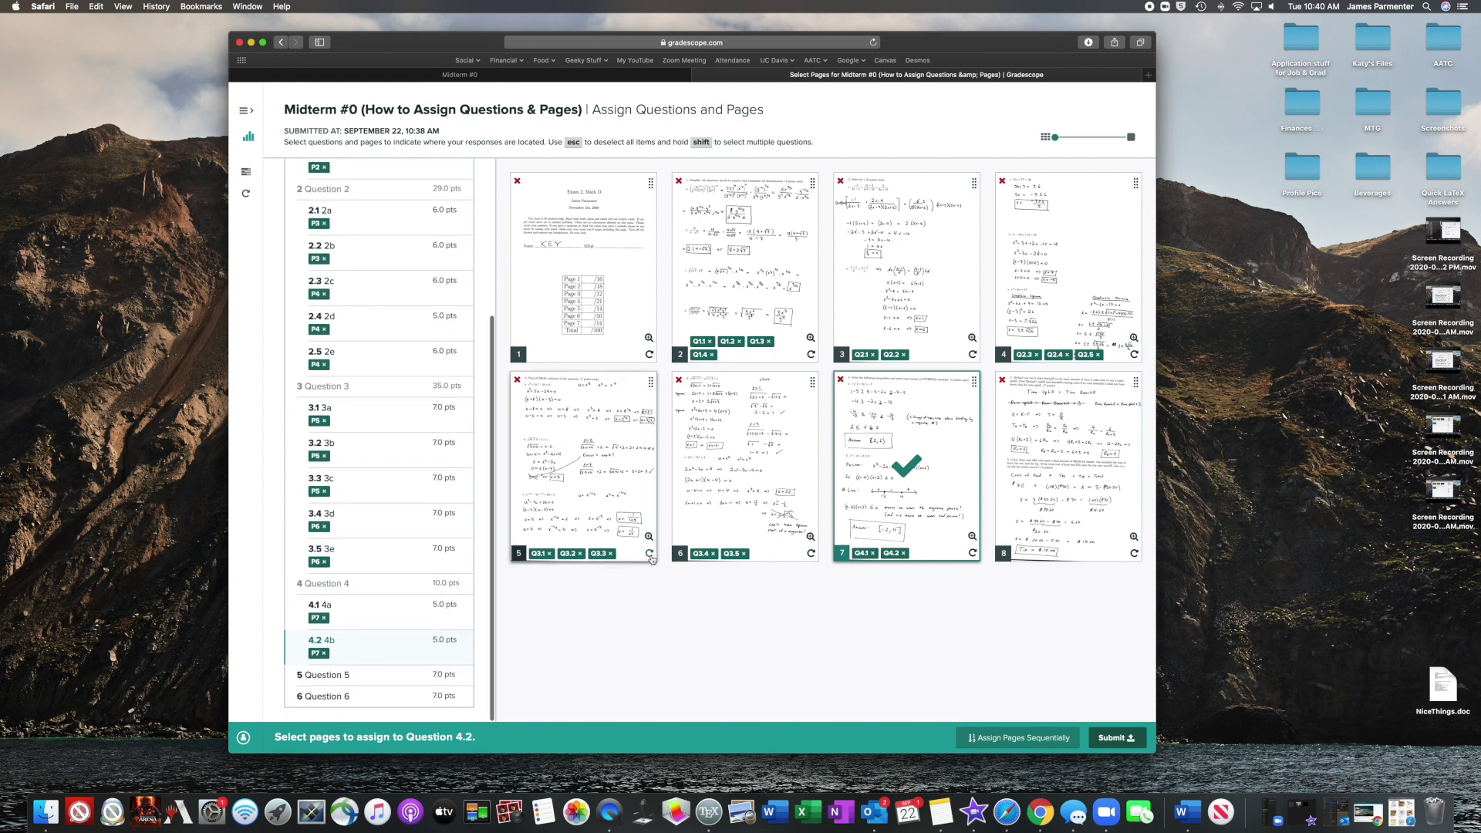
left_click(298, 679)
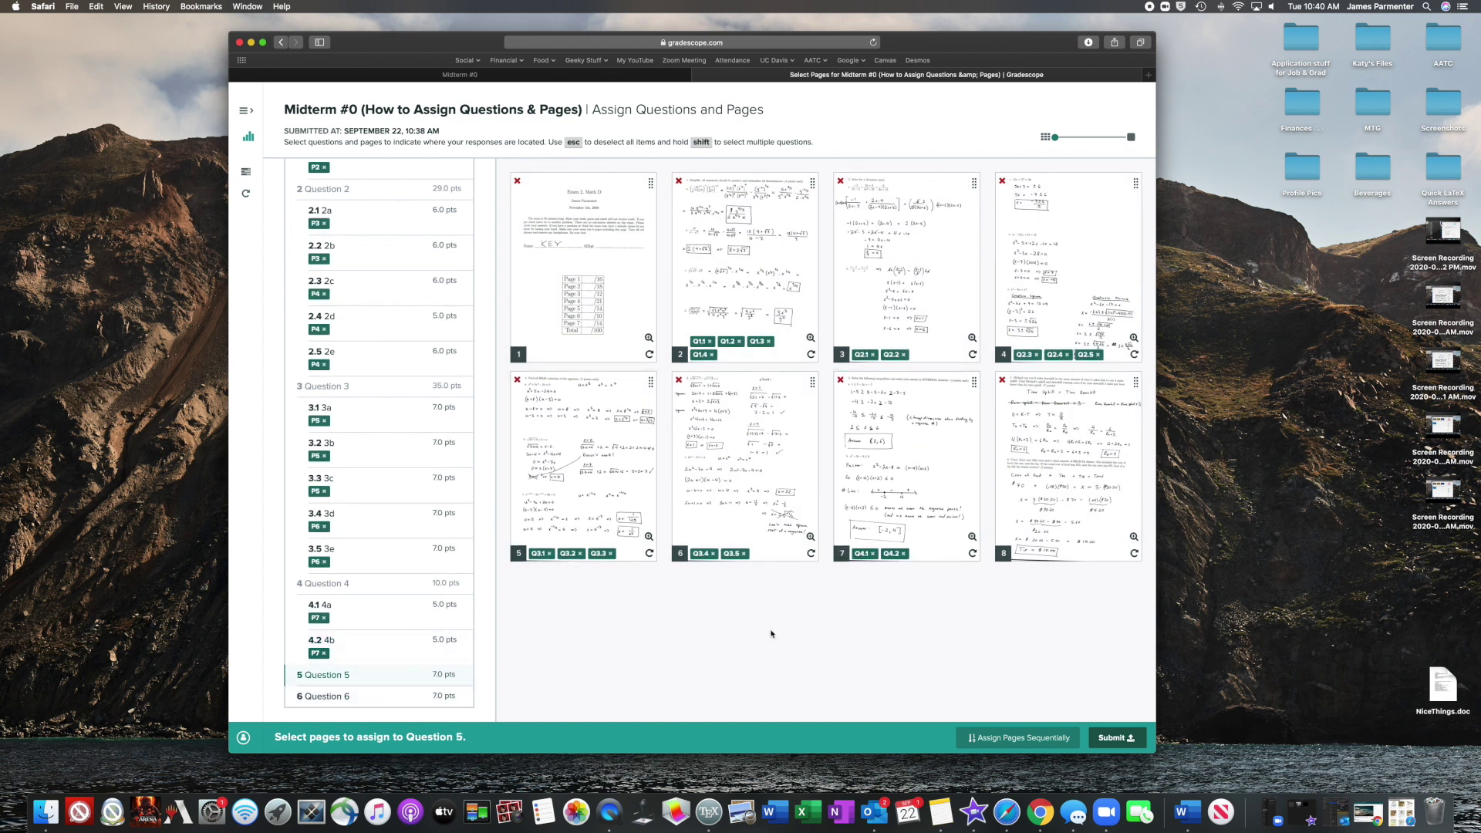
left_click(1068, 463)
left_click(340, 708)
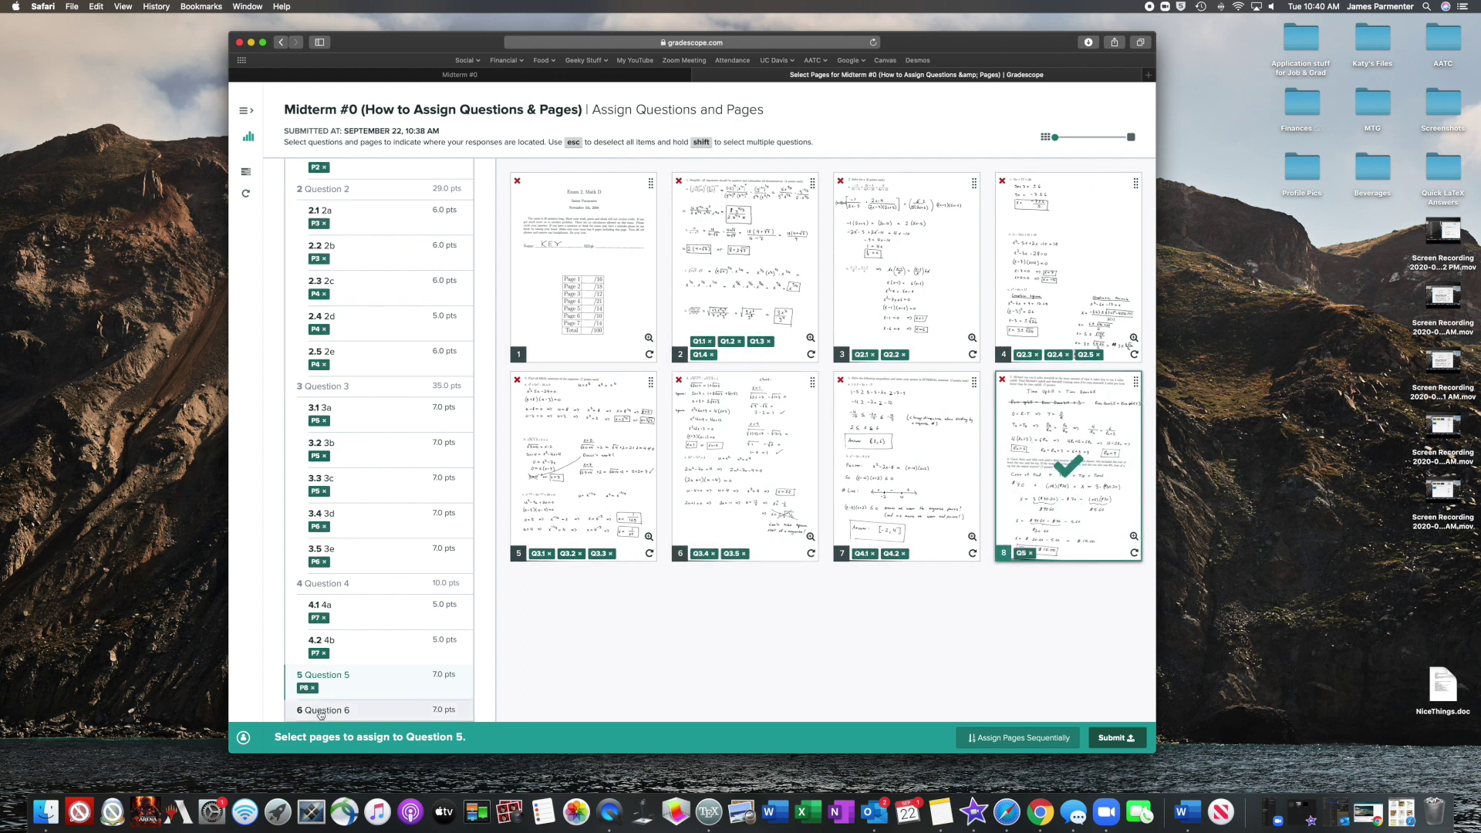
left_click(1055, 498)
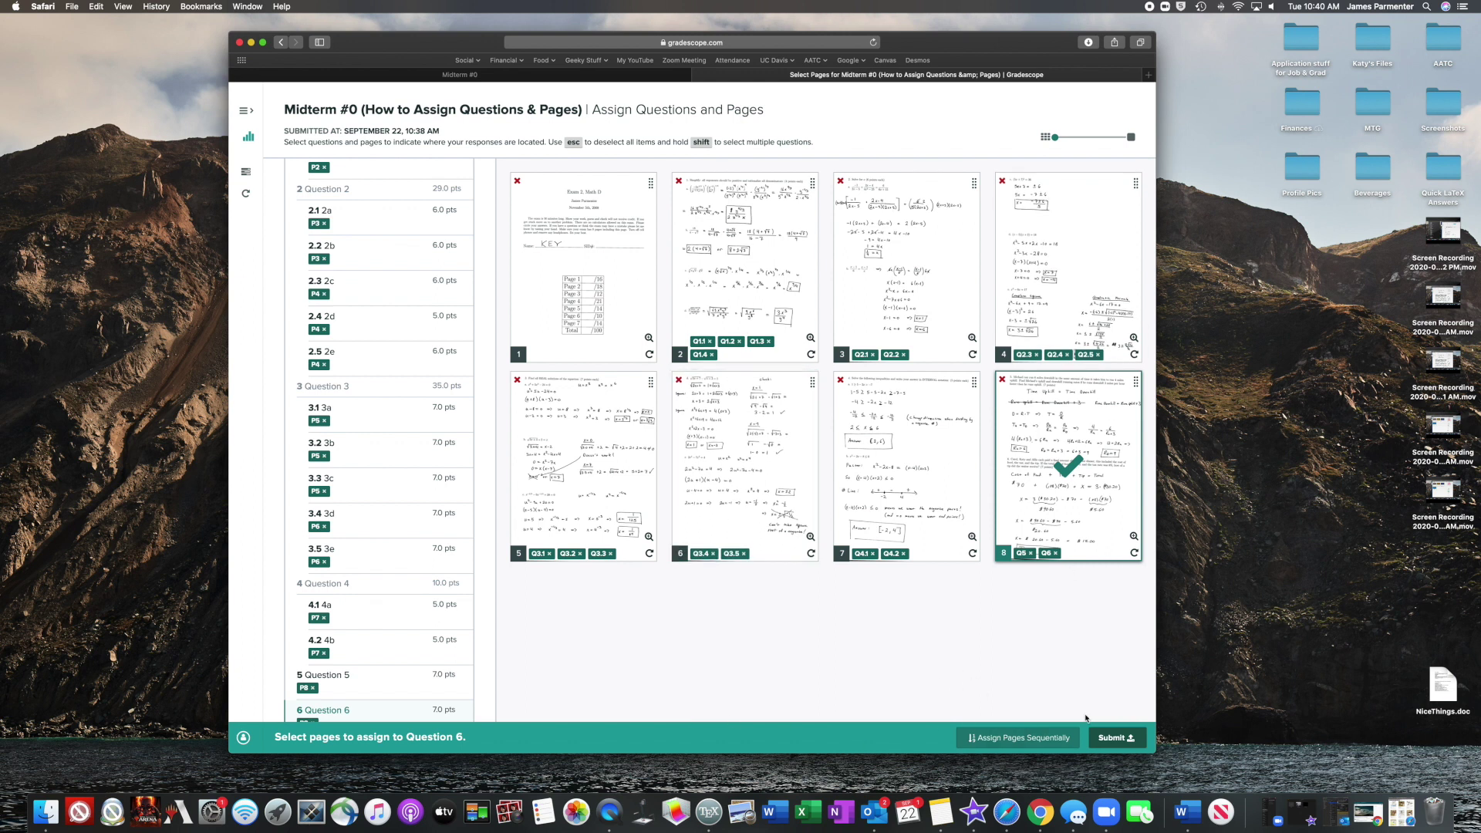
Submit the Midterm #0 assignment despite page 1 being unmatched
left_click(1098, 739)
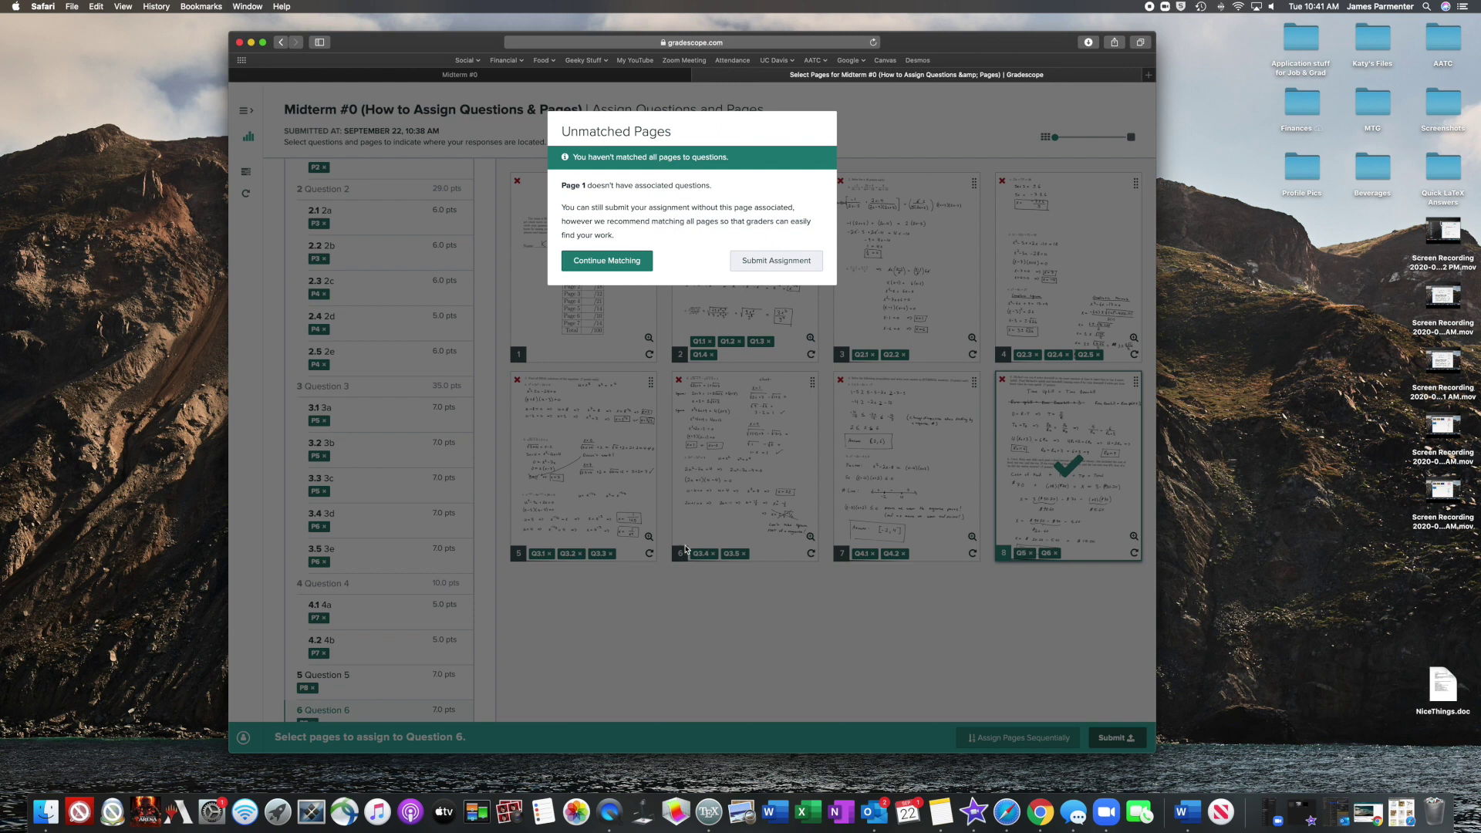
left_click(757, 262)
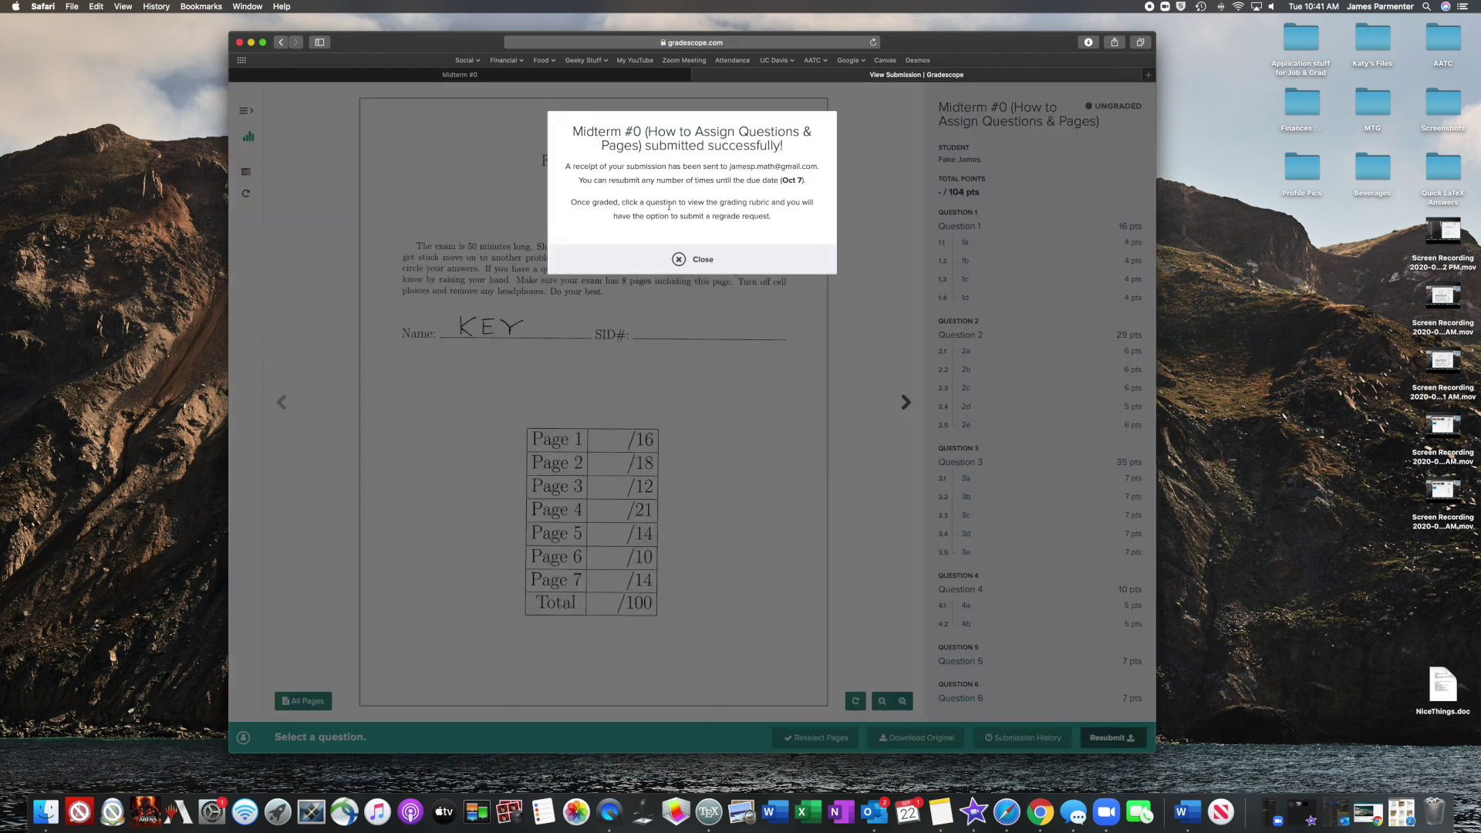
left_click(681, 259)
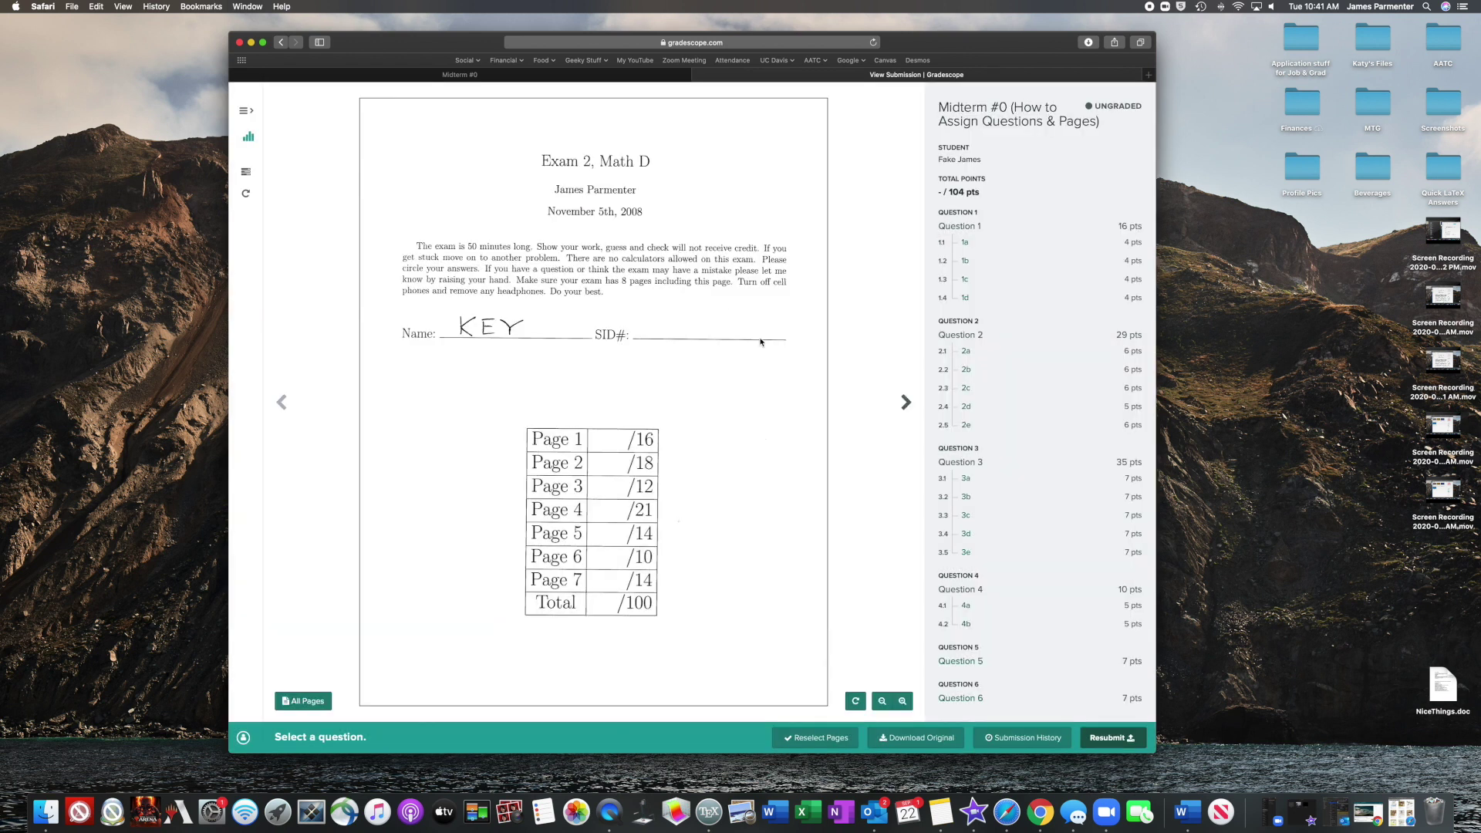
Browse the submitted pages, including the All Pages thumbnails and page 2
scroll(798, 370, "down", 3)
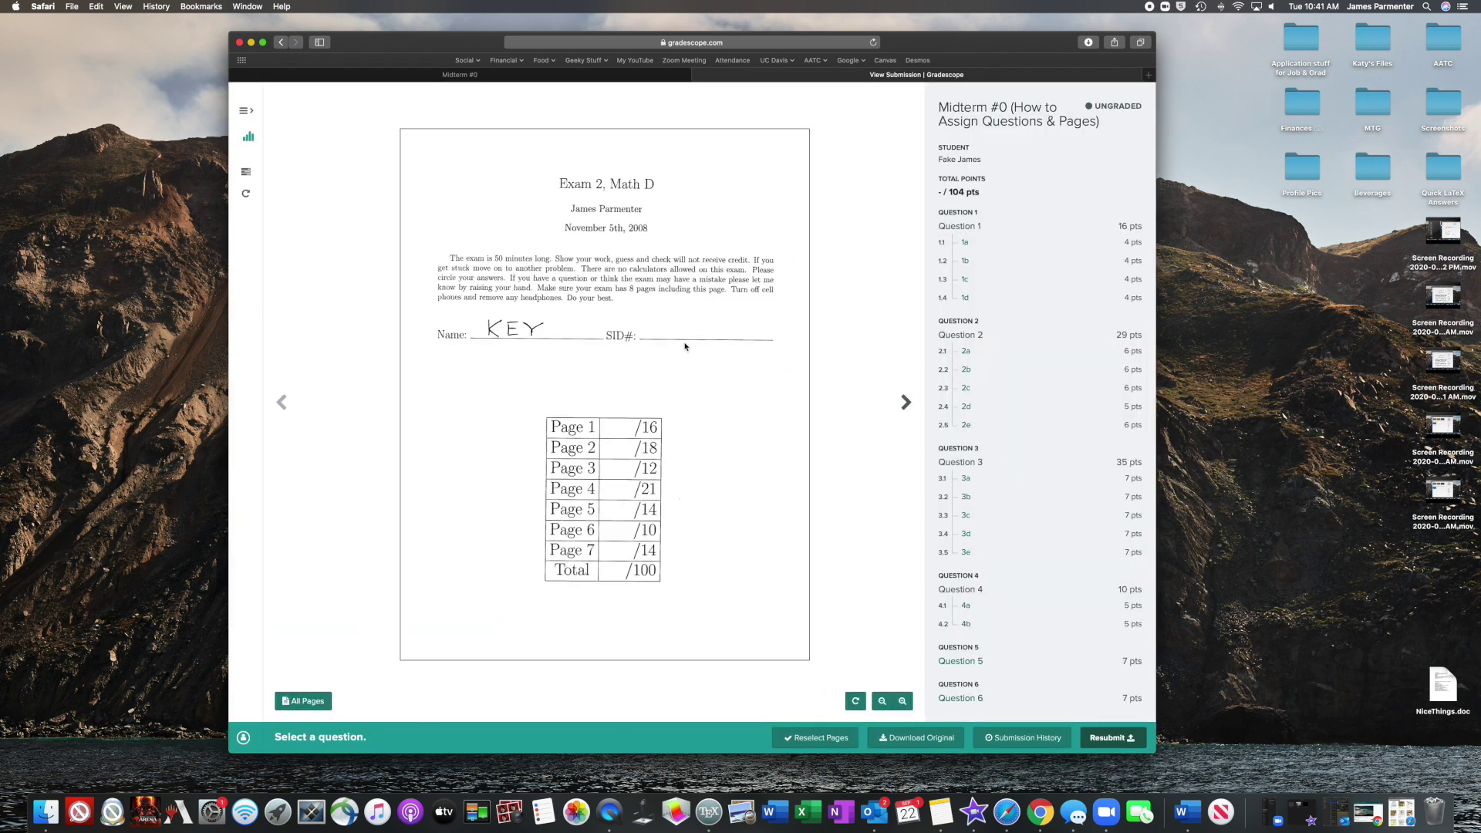
left_click(906, 401)
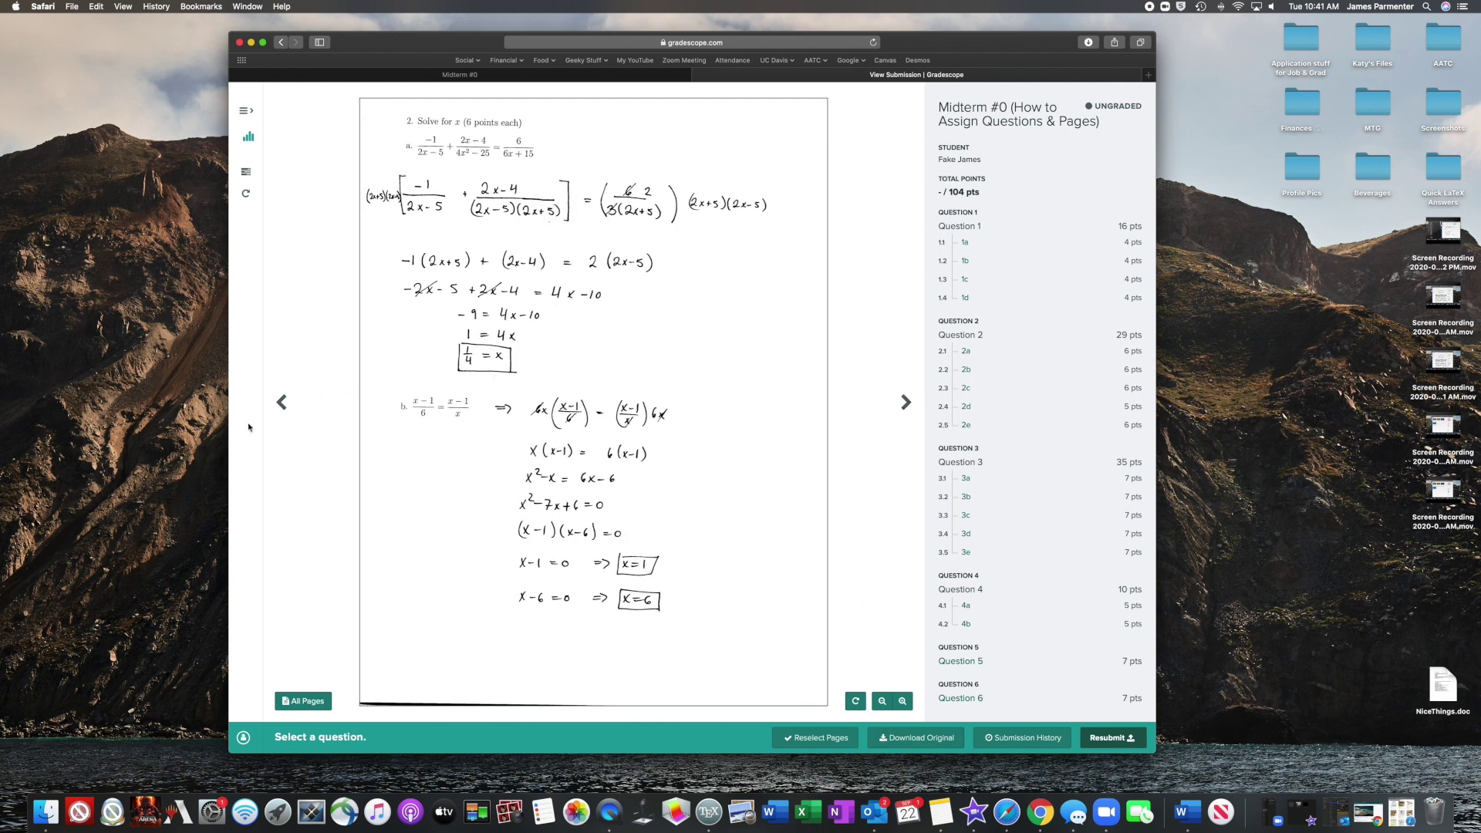
left_click(312, 702)
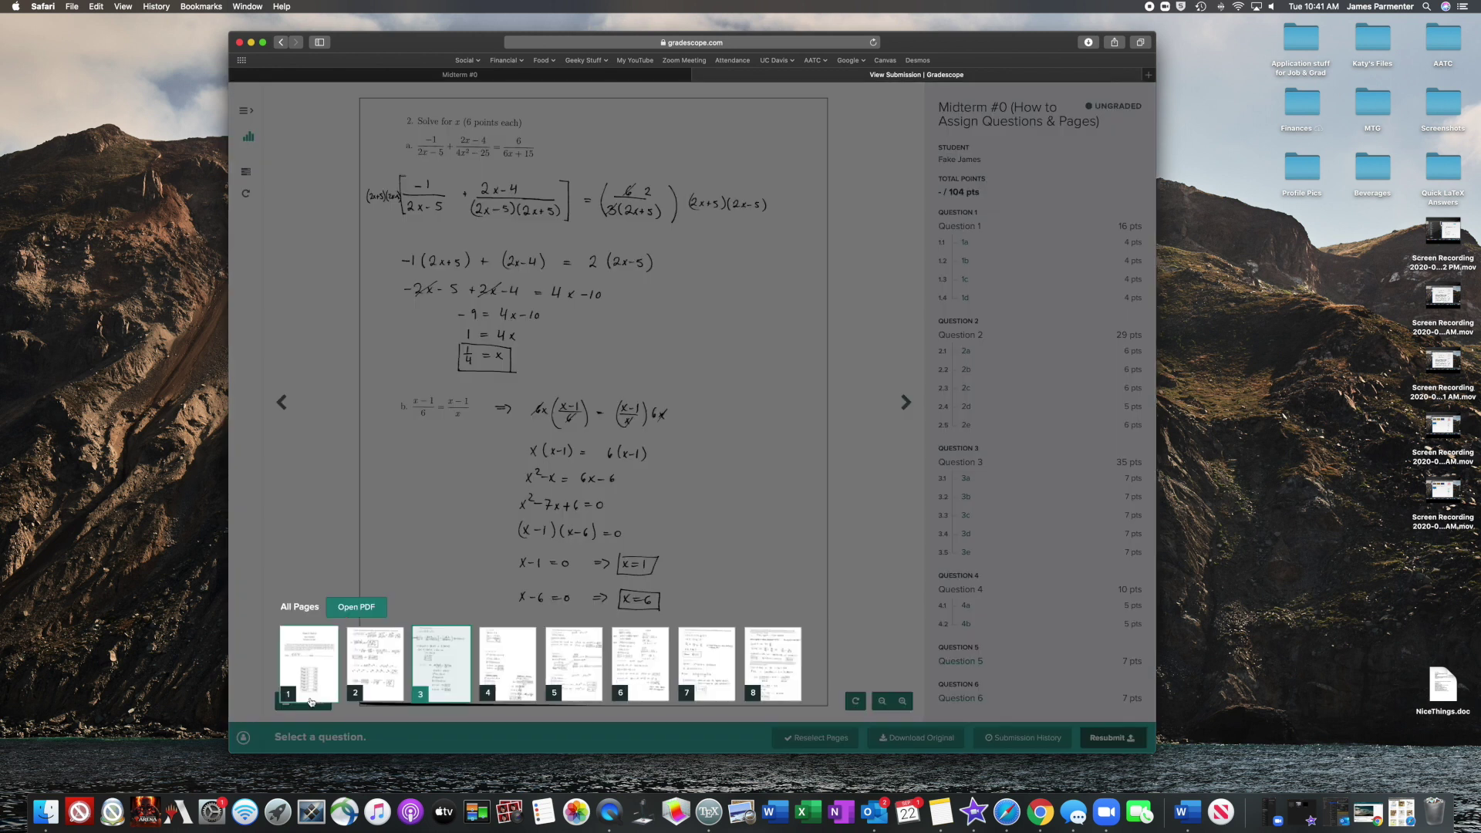
left_click(386, 679)
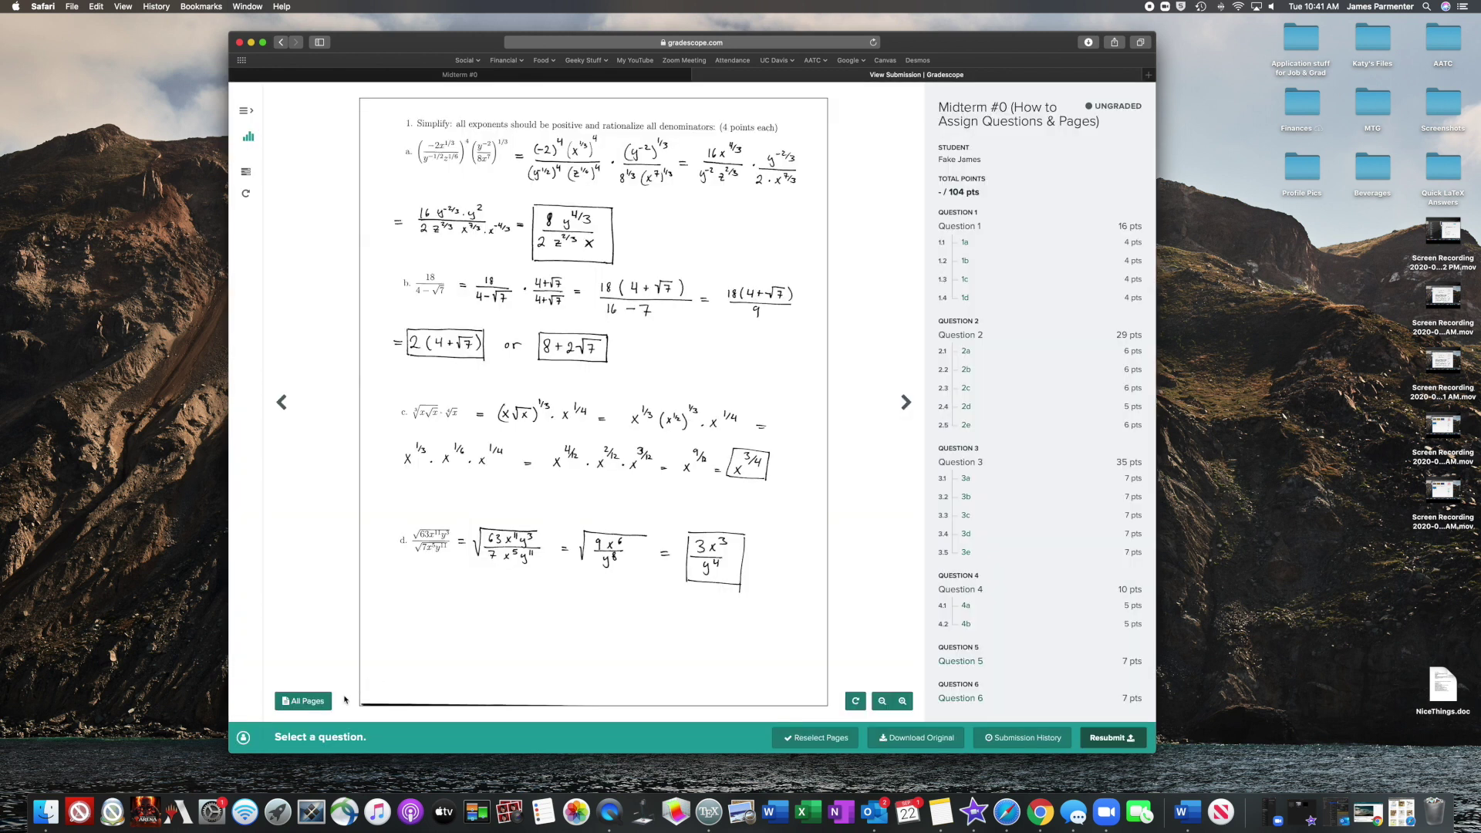
left_click(906, 401)
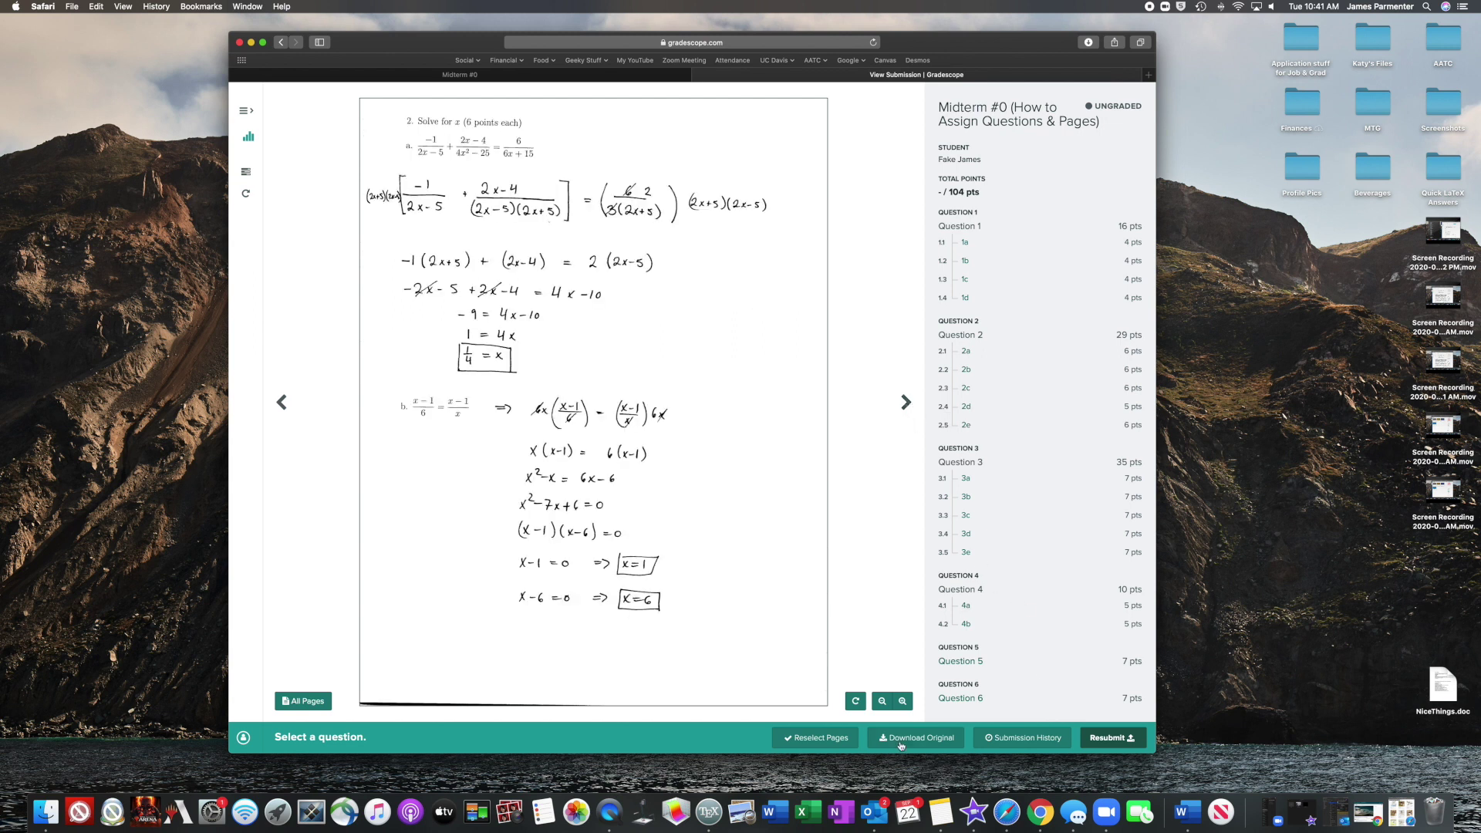
Resubmit the unchanged page matching with page 1 unmatched, then close the Resubmit dialog
left_click(803, 739)
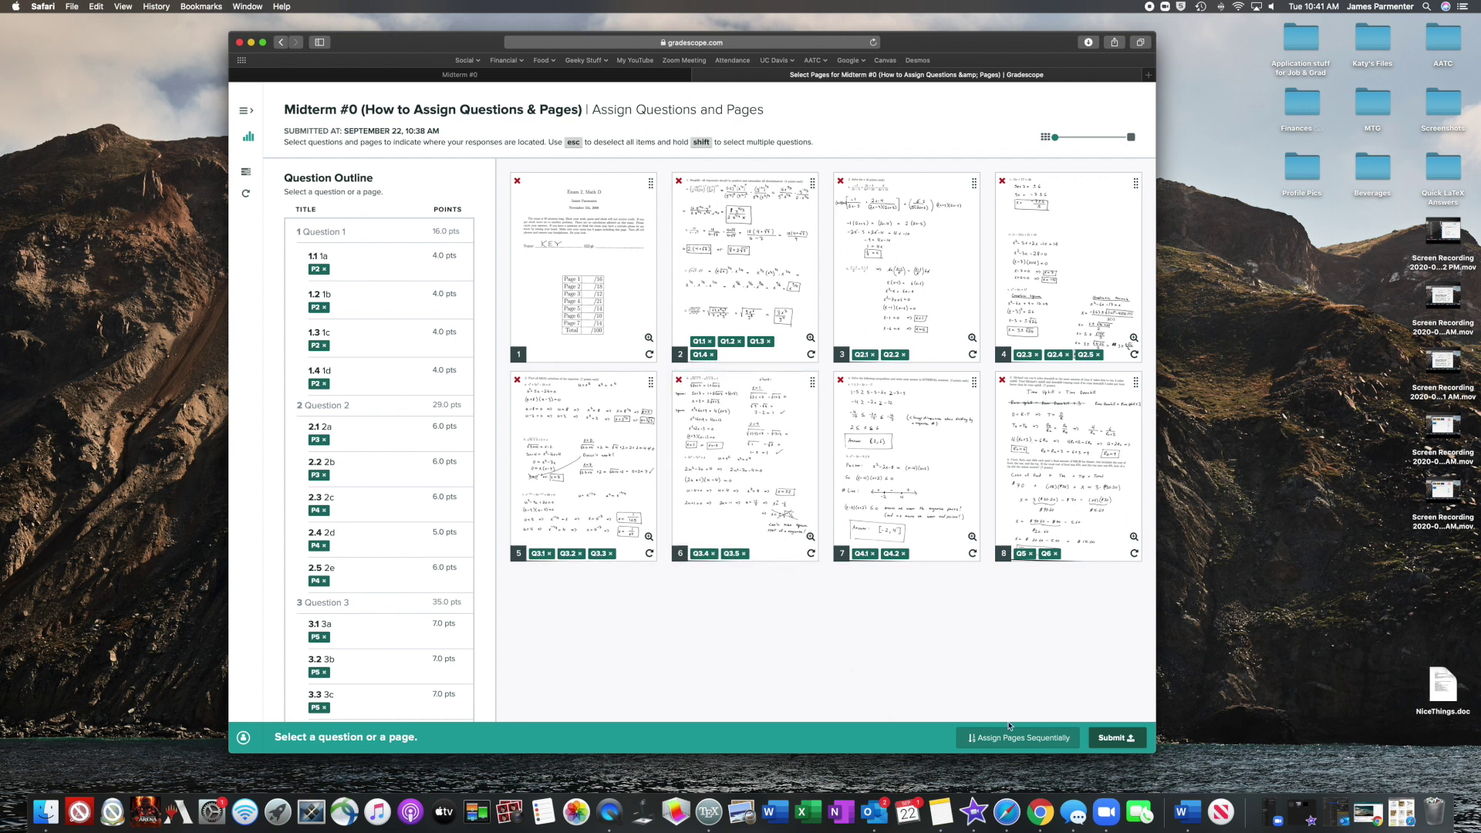
left_click(1104, 742)
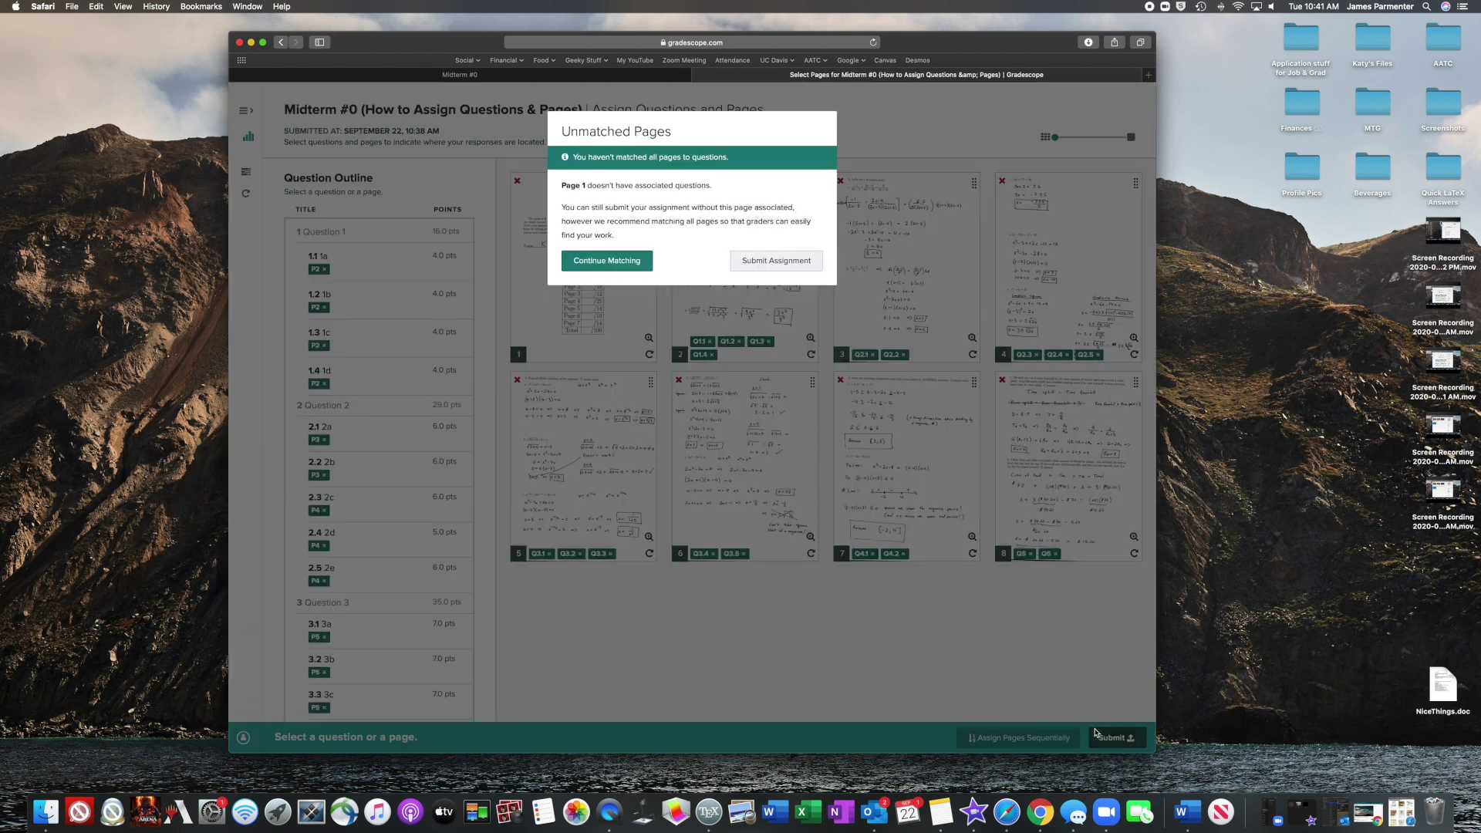
left_click(748, 262)
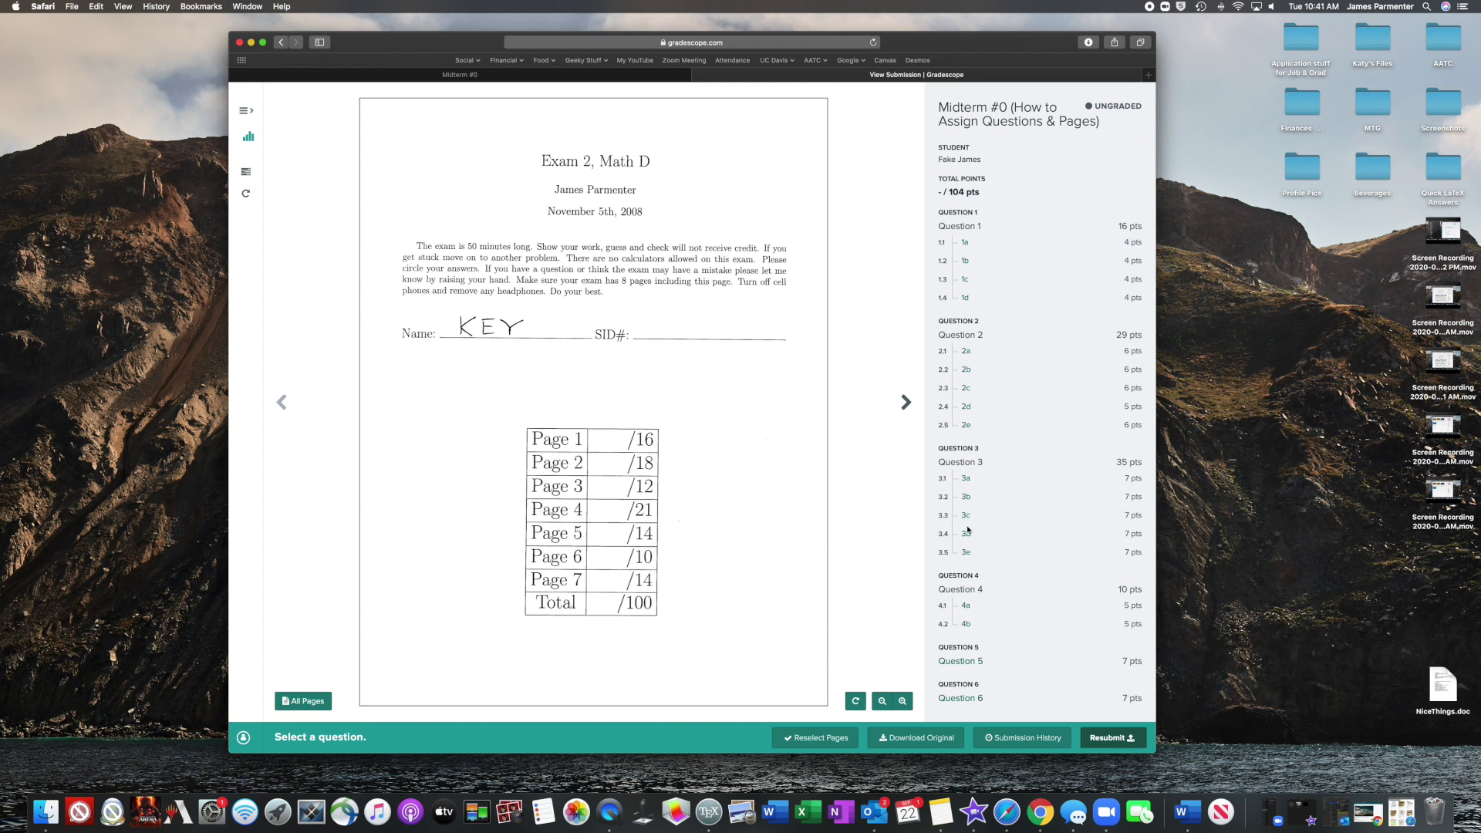
left_click(1101, 740)
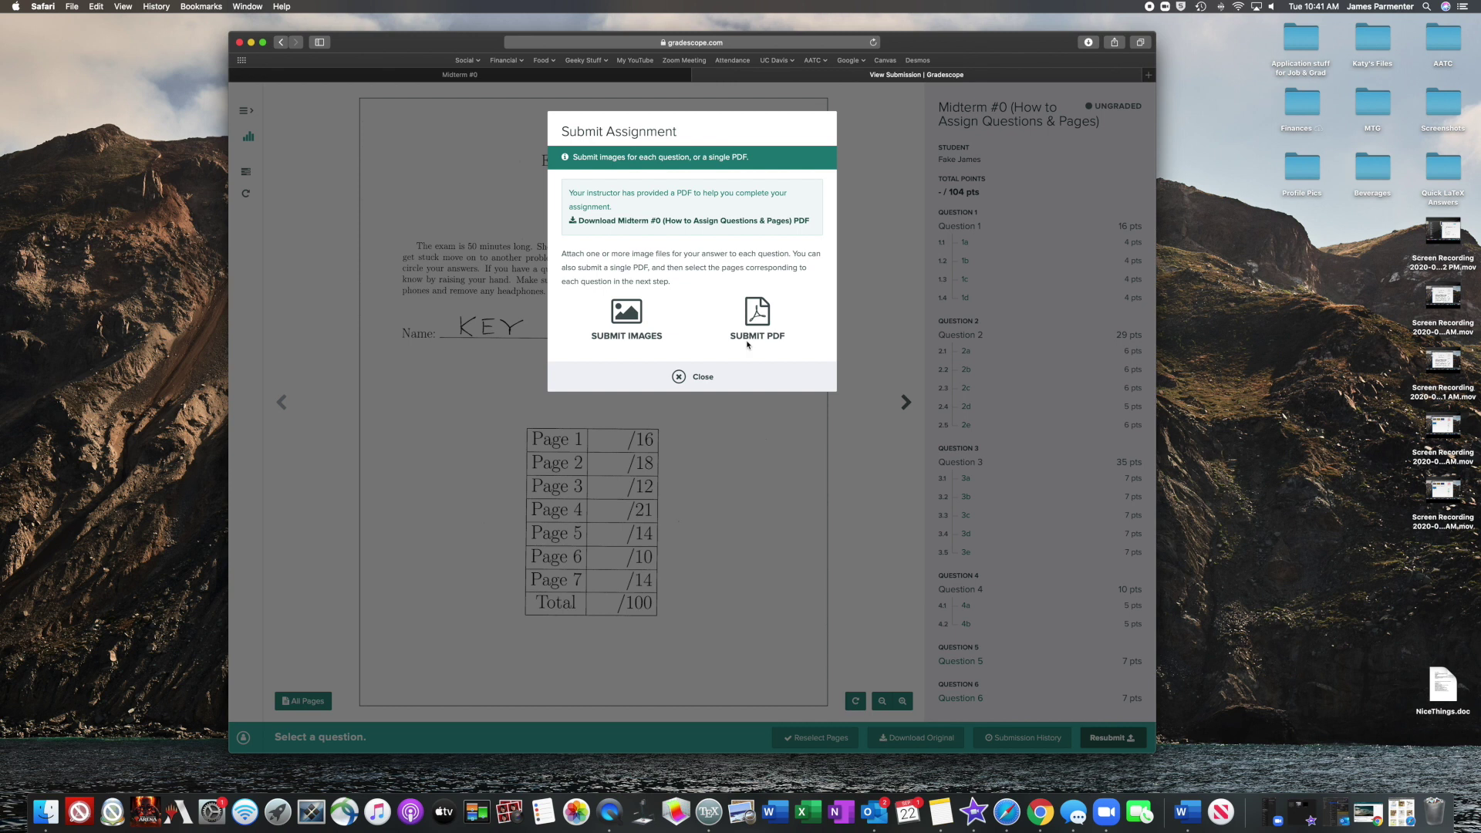
left_click(679, 383)
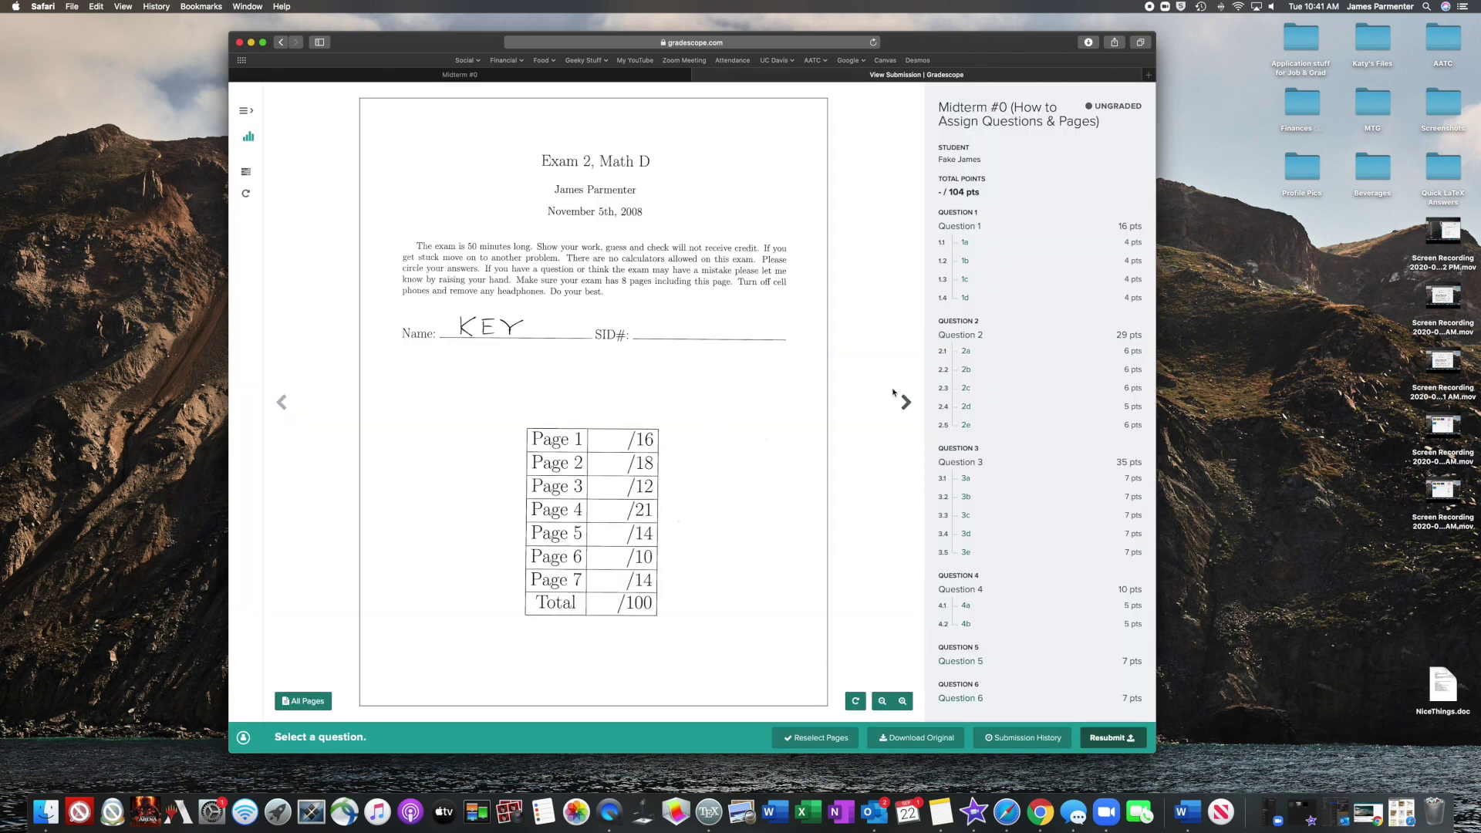